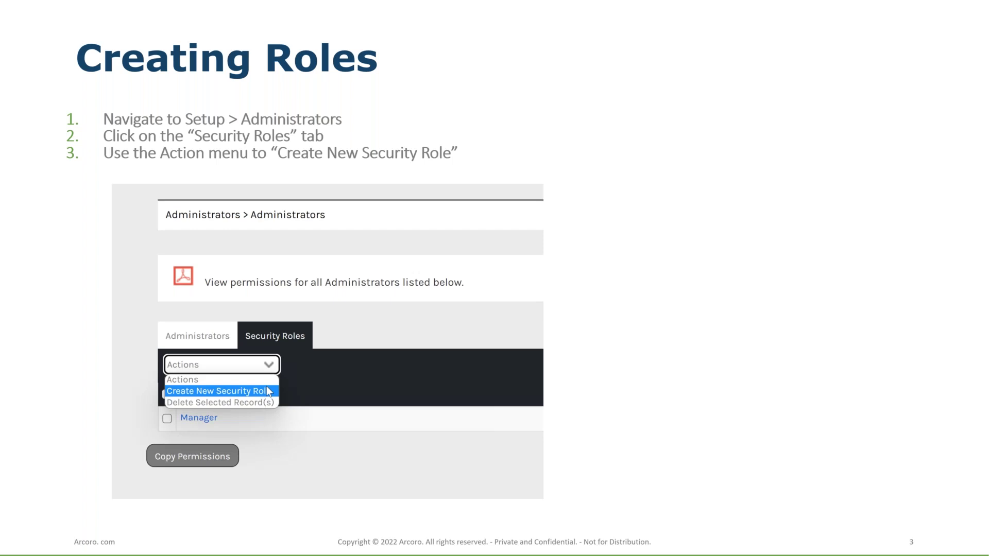
Advance the slideshow to the Creating Roles ProTip slide, then switch to the Arcoro browser window.
{"action": "key", "text": "Right"}
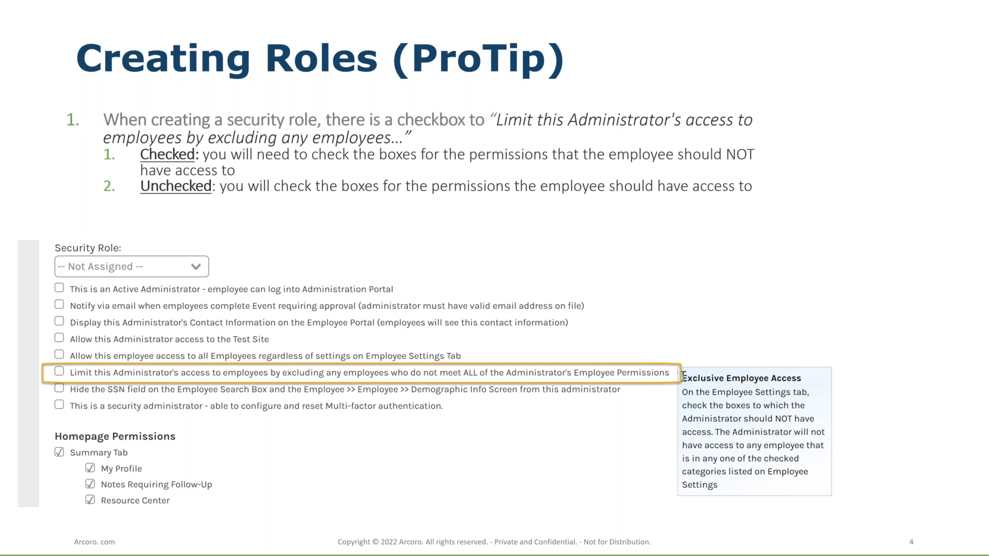
{"action": "key", "text": "alt+Tab"}
{"action": "key", "text": "alt+Tab"}
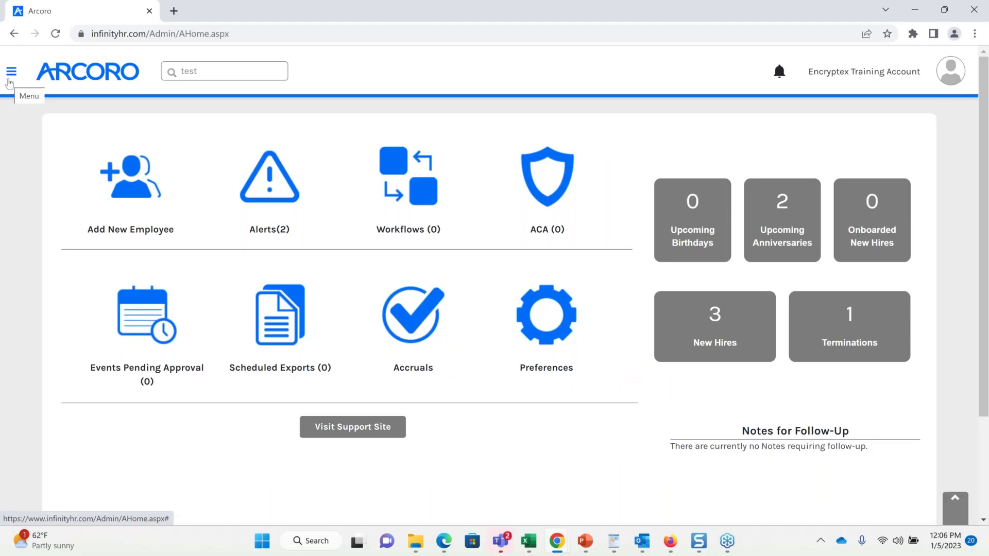
Under Setup > Administrators, open the Security Roles list and choose Create New Security Role.
{"action": "left_click", "coordinate": [9, 81]}
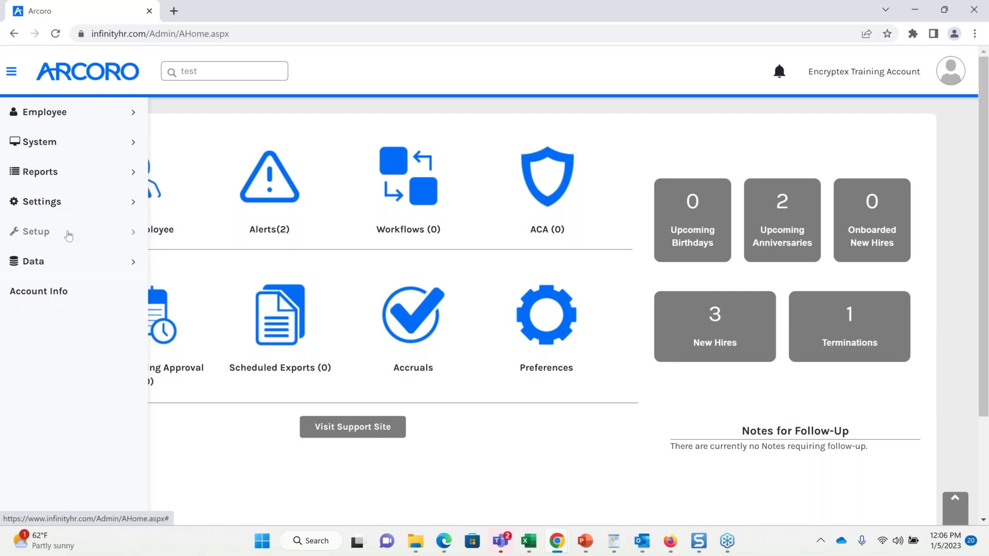
{"action": "left_click", "coordinate": [67, 234]}
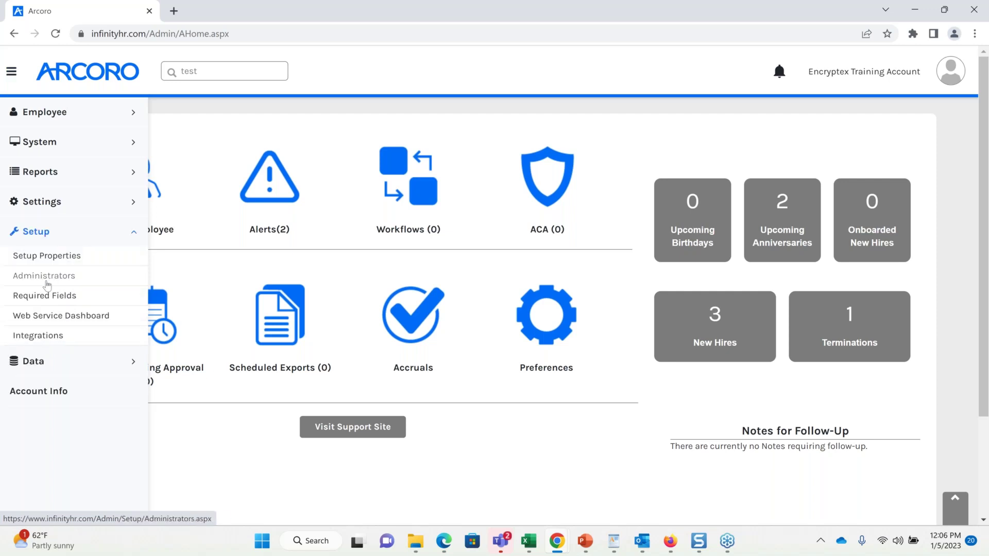
{"action": "left_click", "coordinate": [46, 278]}
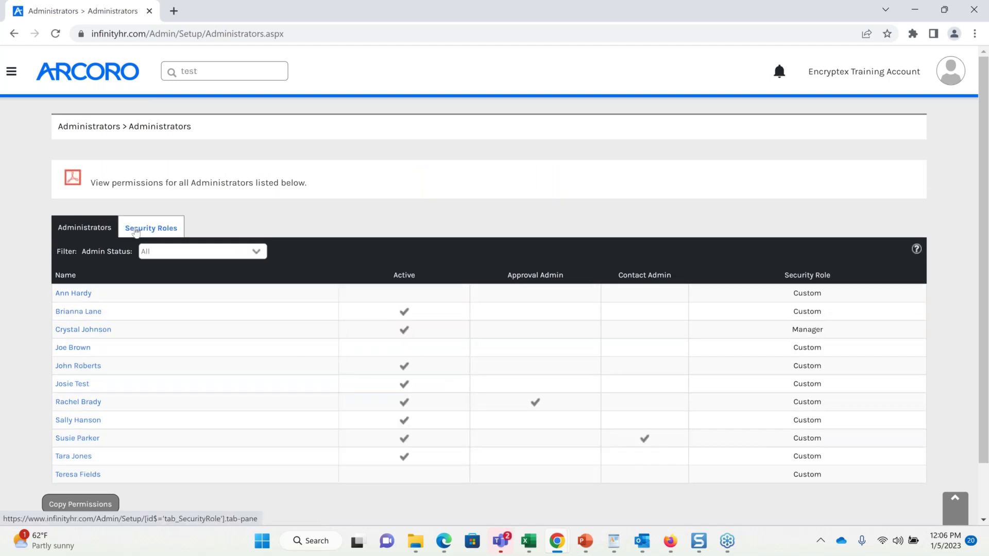
{"action": "left_click", "coordinate": [136, 230]}
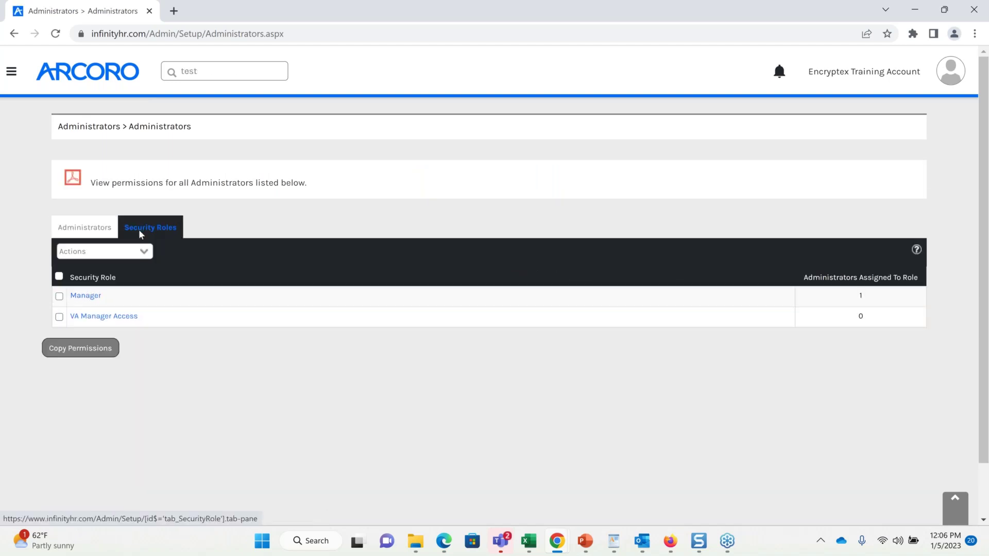
{"action": "left_click", "coordinate": [141, 251]}
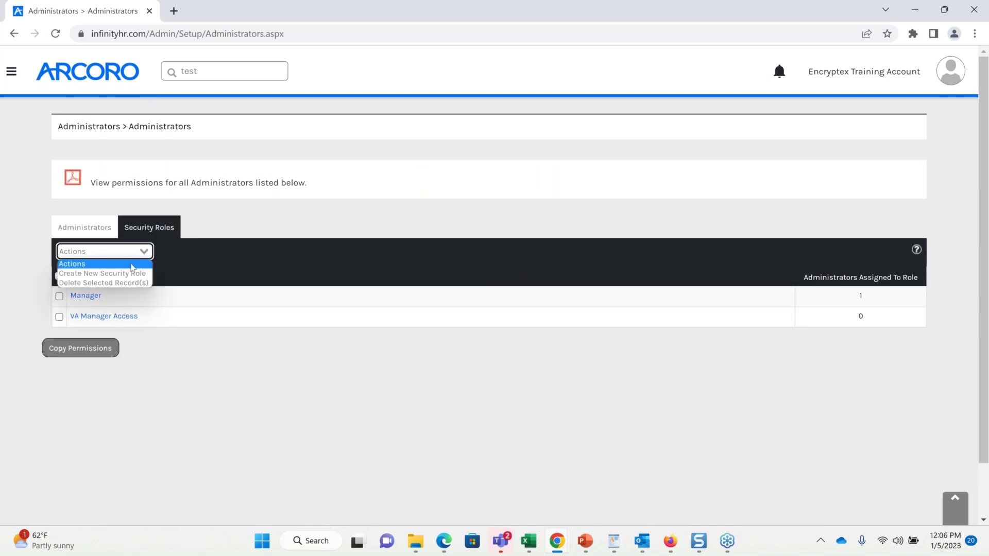
{"action": "left_click", "coordinate": [129, 273]}
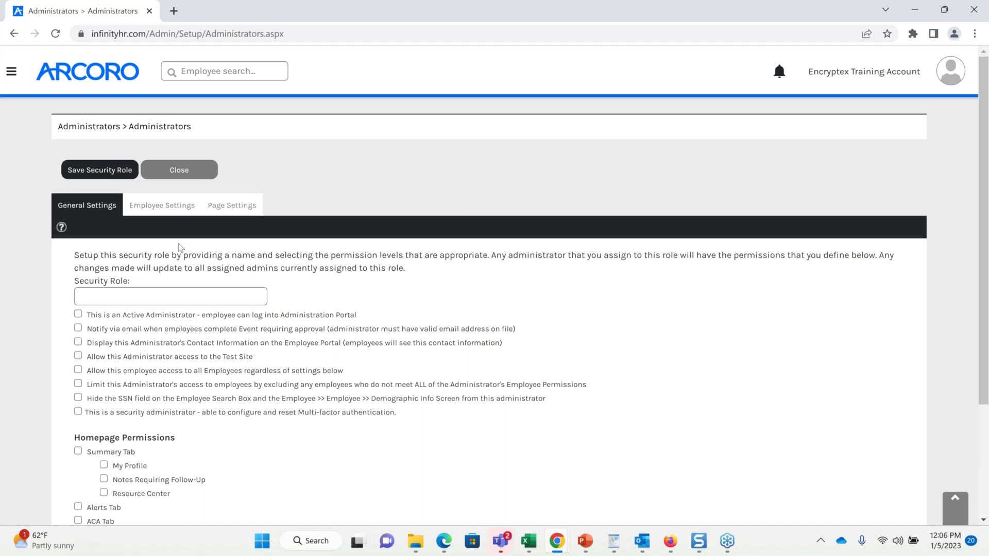
Name the role 'VA Security Role' and mark it as an active administrator.
{"action": "left_click", "coordinate": [142, 292]}
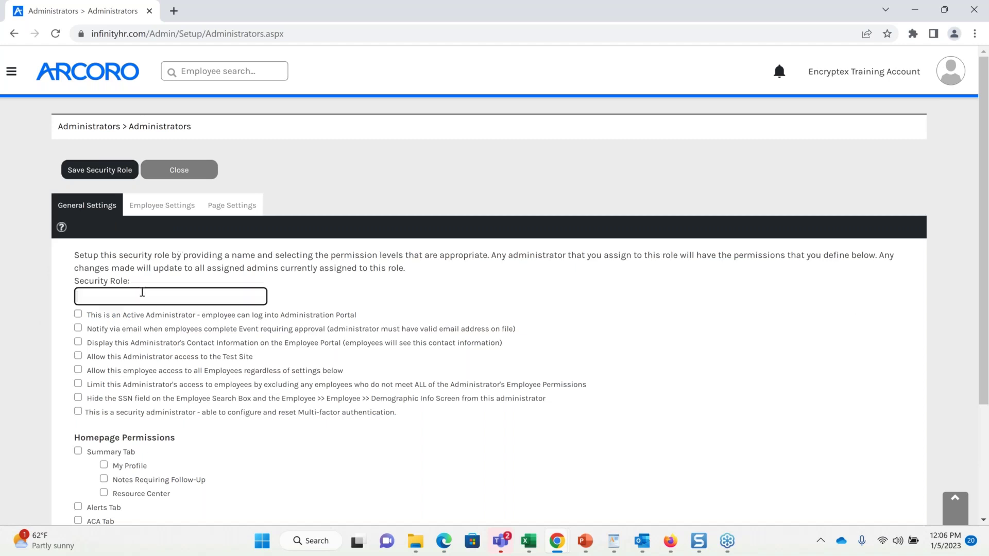
{"action": "type", "text": "VA Security Role"}
{"action": "left_click", "coordinate": [94, 317]}
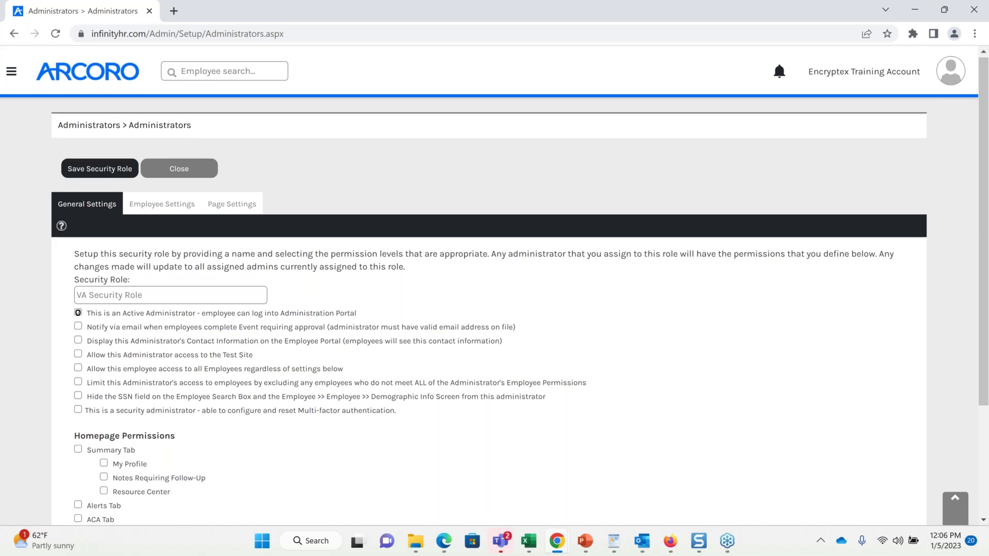
Save the security role and highlight the limit-access option's sentence.
{"action": "scroll", "coordinate": [121, 479], "scroll_direction": "down", "scroll_amount": 1}
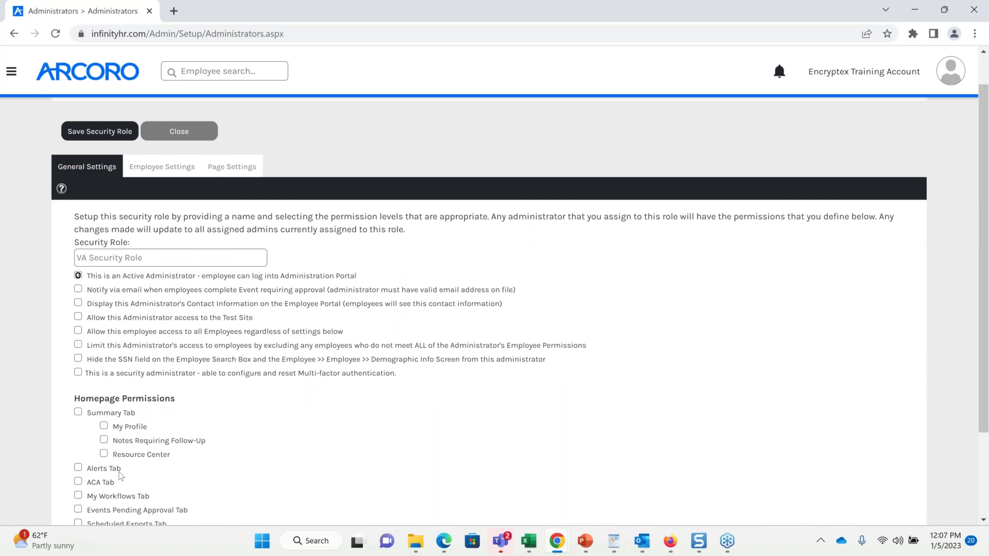
{"action": "scroll", "coordinate": [121, 479], "scroll_direction": "down", "scroll_amount": 1}
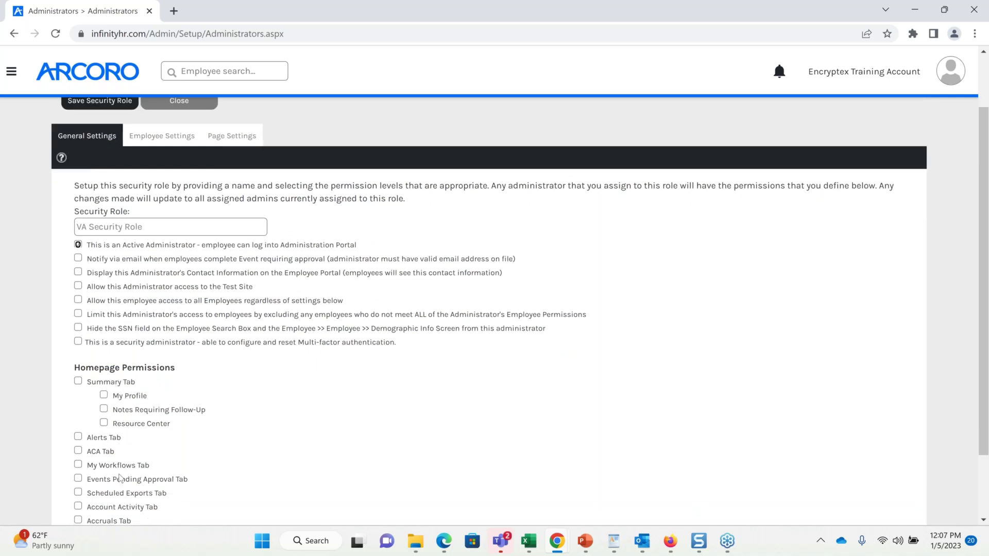
{"action": "scroll", "coordinate": [120, 478], "scroll_direction": "down", "scroll_amount": 1}
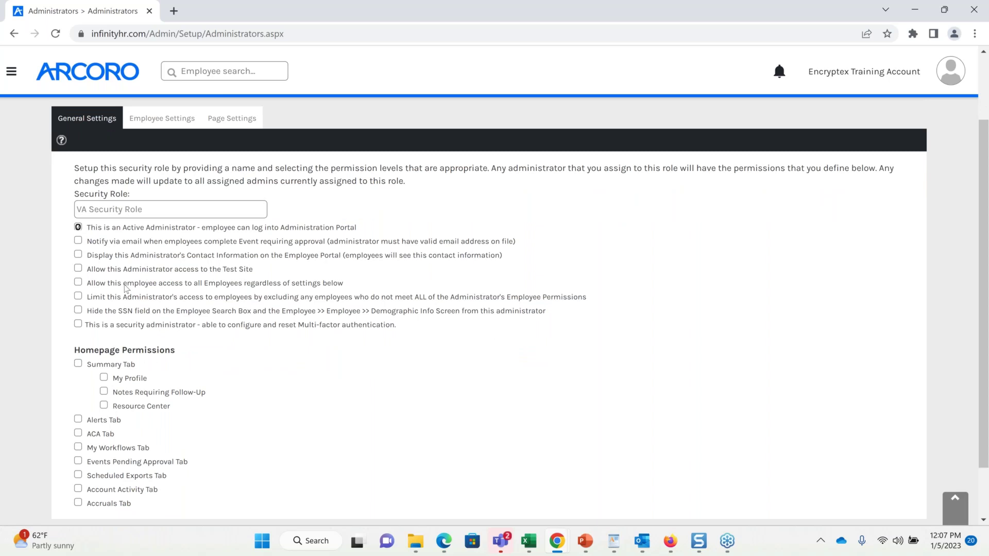
{"action": "scroll", "coordinate": [126, 289], "scroll_direction": "up", "scroll_amount": 1}
{"action": "scroll", "coordinate": [126, 289], "scroll_direction": "up", "scroll_amount": 1}
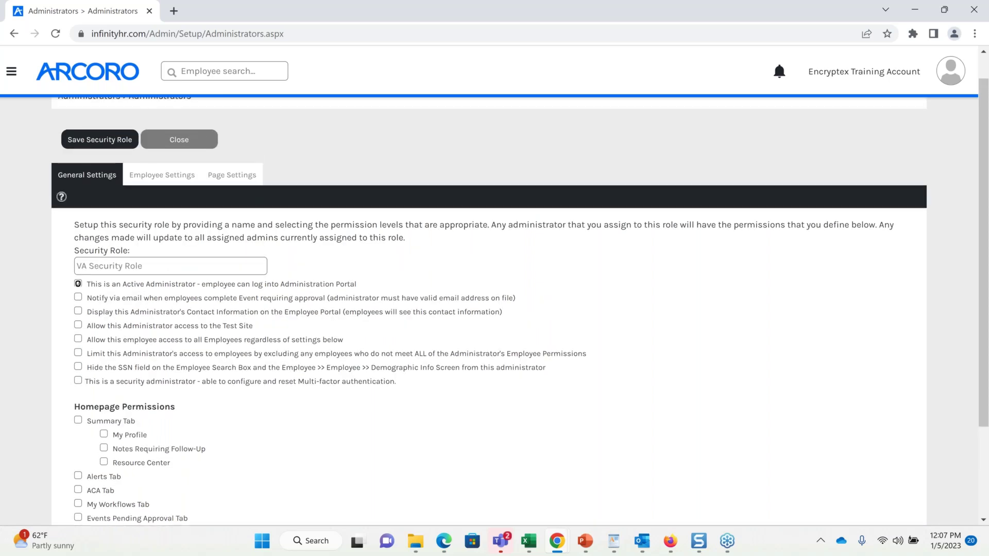
{"action": "left_click", "coordinate": [84, 149]}
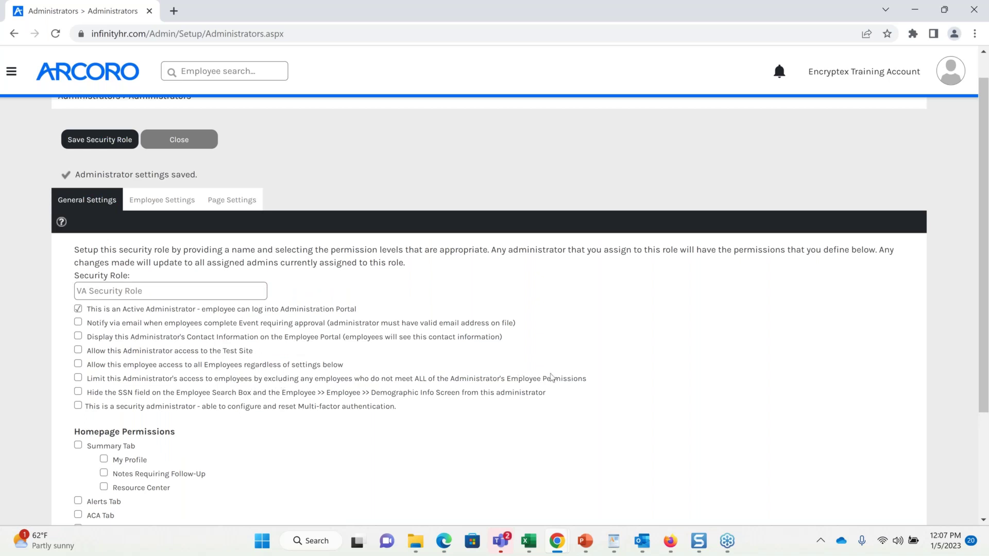
{"action": "left_click_drag", "start_coordinate": [588, 380], "coordinate": [485, 381]}
{"action": "left_click_drag", "start_coordinate": [380, 390], "coordinate": [92, 386]}
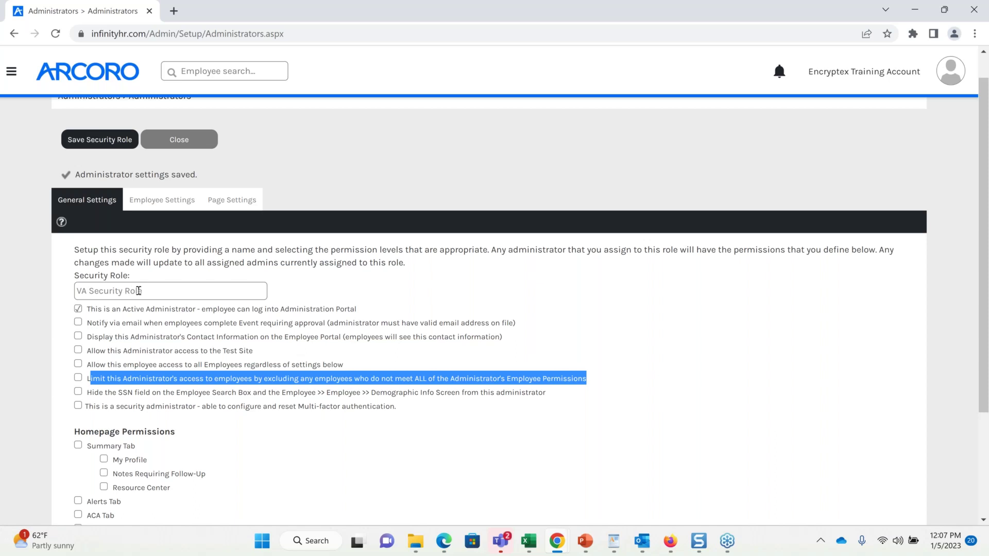
In Employee Settings, tick VA Facility under Facilities and save the security role.
{"action": "left_click", "coordinate": [155, 204]}
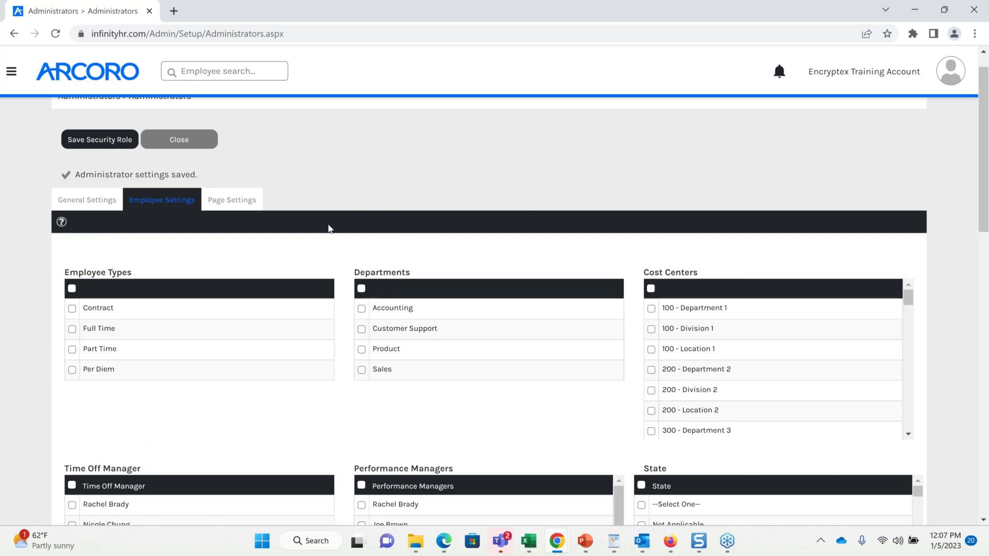
{"action": "scroll", "coordinate": [328, 228], "scroll_direction": "down", "scroll_amount": 4}
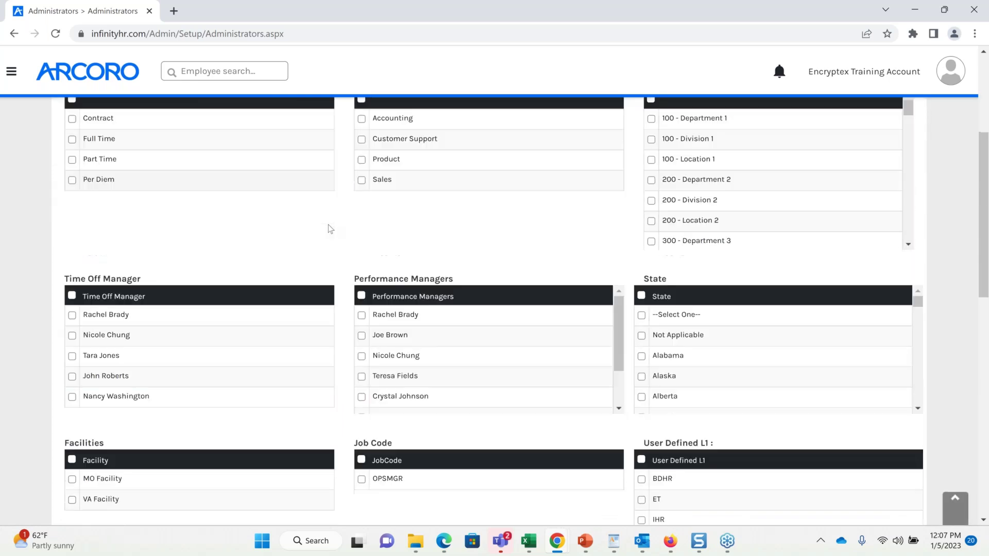
{"action": "scroll", "coordinate": [329, 228], "scroll_direction": "down", "scroll_amount": 1}
{"action": "scroll", "coordinate": [328, 227], "scroll_direction": "down", "scroll_amount": 1}
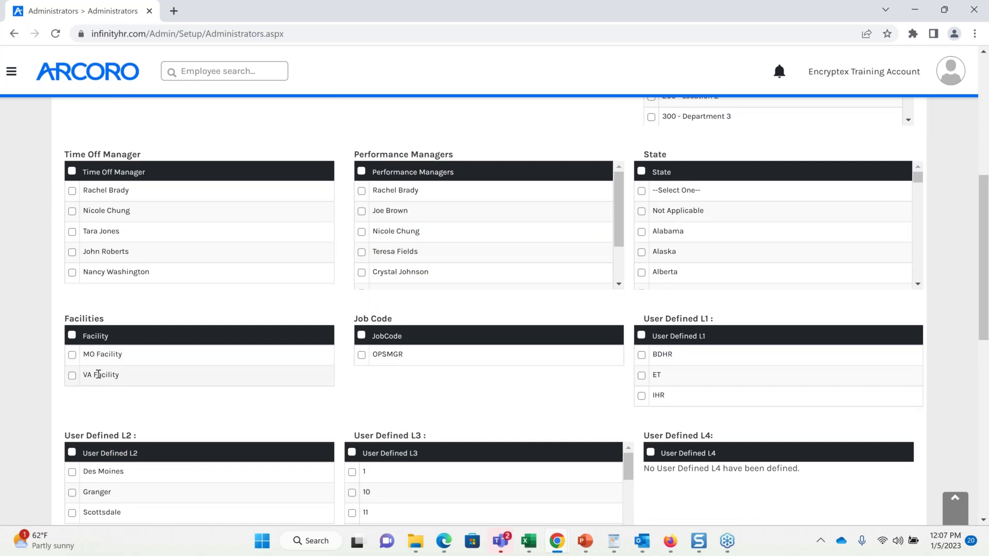
{"action": "left_click", "coordinate": [72, 376]}
{"action": "scroll", "coordinate": [118, 402], "scroll_direction": "up", "scroll_amount": 3}
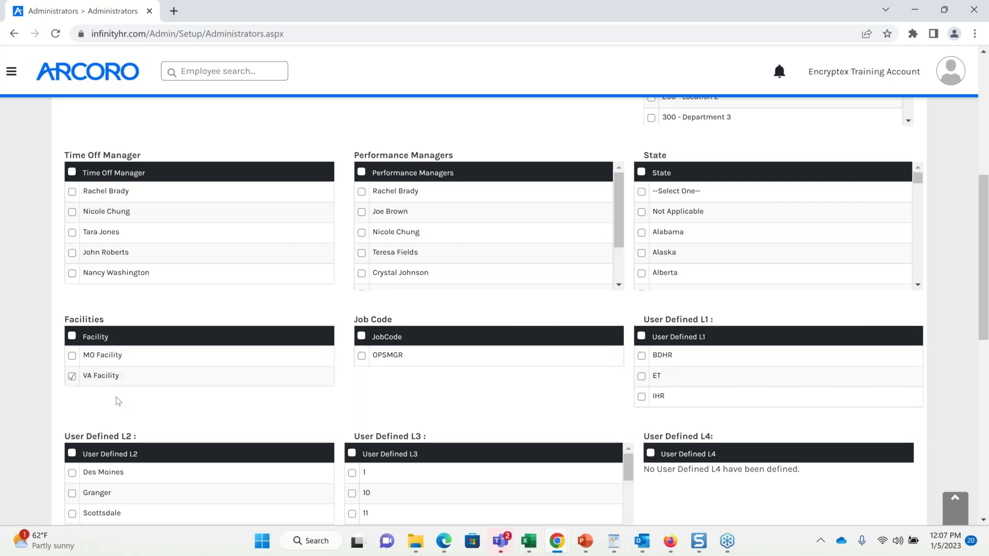
{"action": "scroll", "coordinate": [118, 401], "scroll_direction": "up", "scroll_amount": 4}
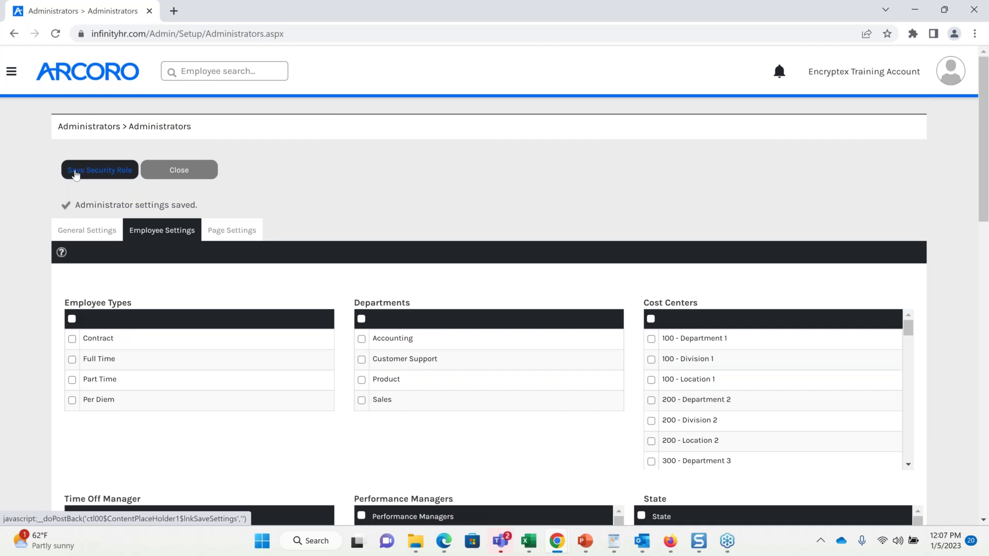
{"action": "left_click", "coordinate": [75, 172]}
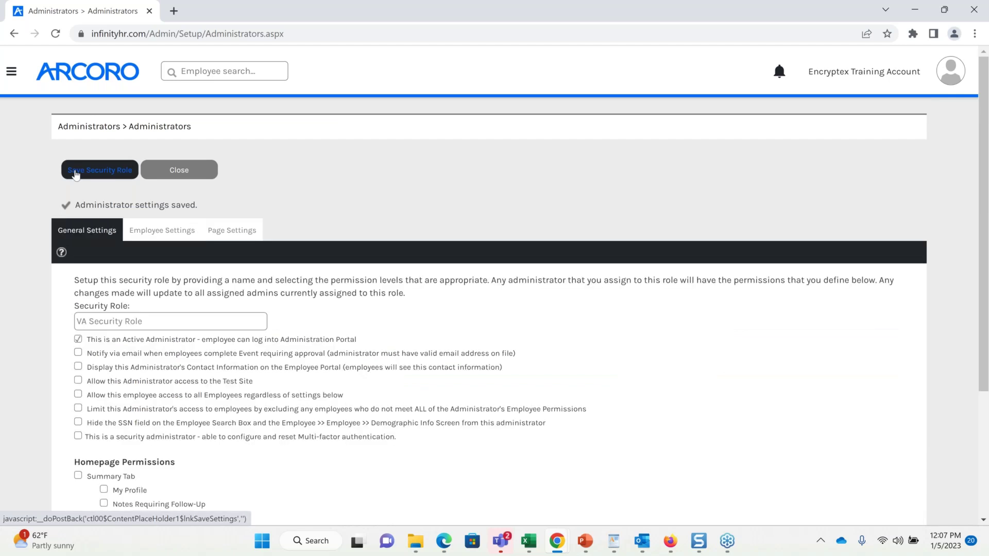
In Page Settings, grant read-only access to the Demographic Info and Compensation pages.
{"action": "left_click", "coordinate": [218, 233]}
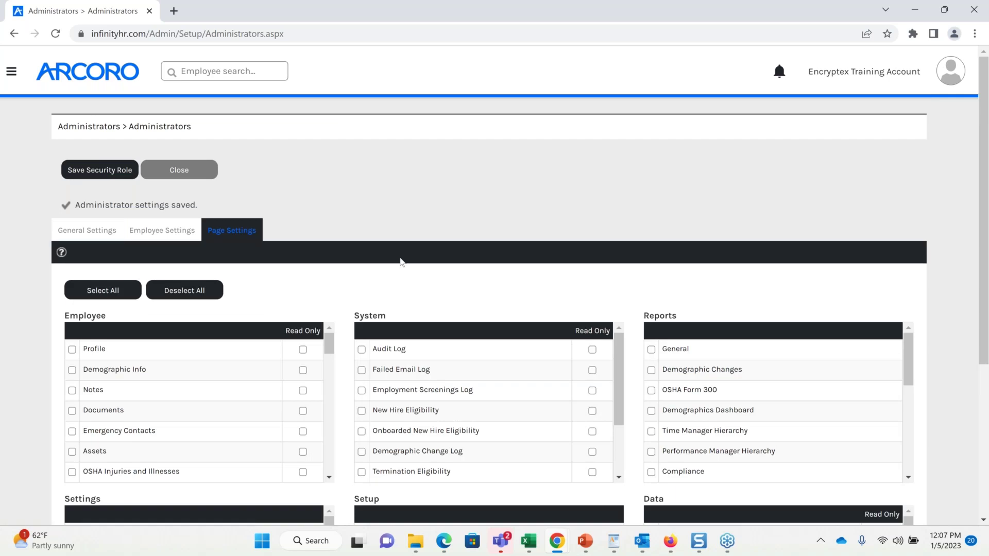
{"action": "scroll", "coordinate": [402, 262], "scroll_direction": "down", "scroll_amount": 1}
{"action": "scroll", "coordinate": [402, 262], "scroll_direction": "down", "scroll_amount": 2}
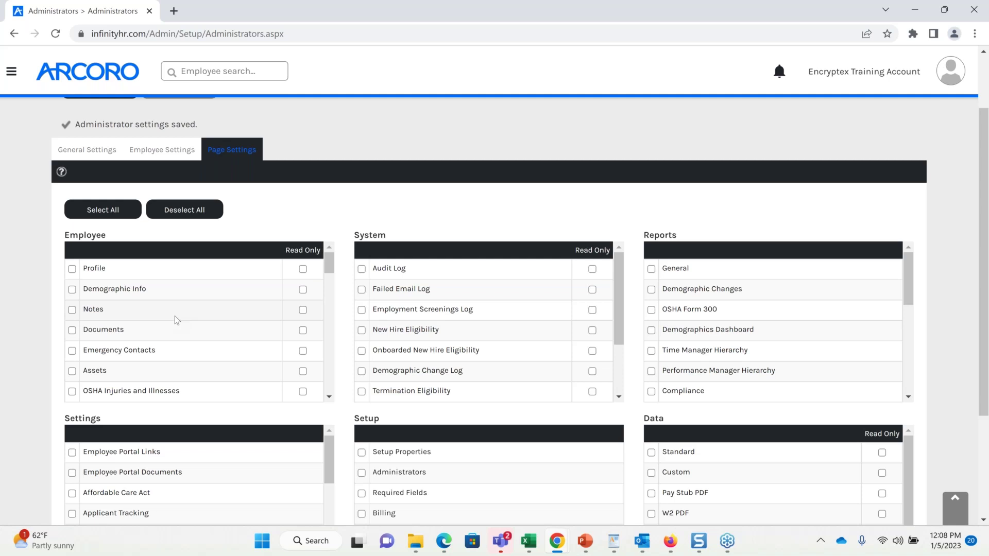
{"action": "left_click", "coordinate": [71, 292]}
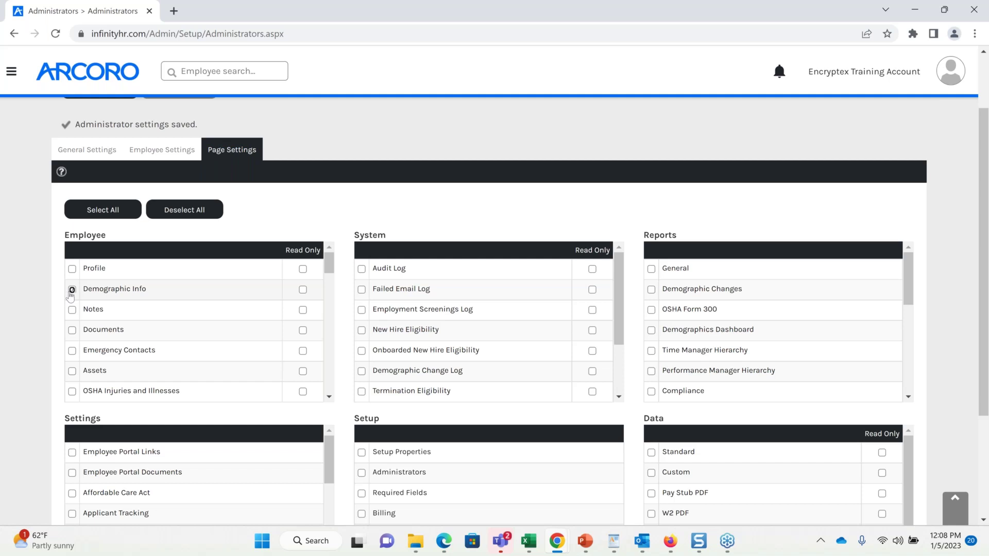
{"action": "scroll", "coordinate": [165, 338], "scroll_direction": "down", "scroll_amount": 1}
{"action": "scroll", "coordinate": [165, 338], "scroll_direction": "down", "scroll_amount": 5}
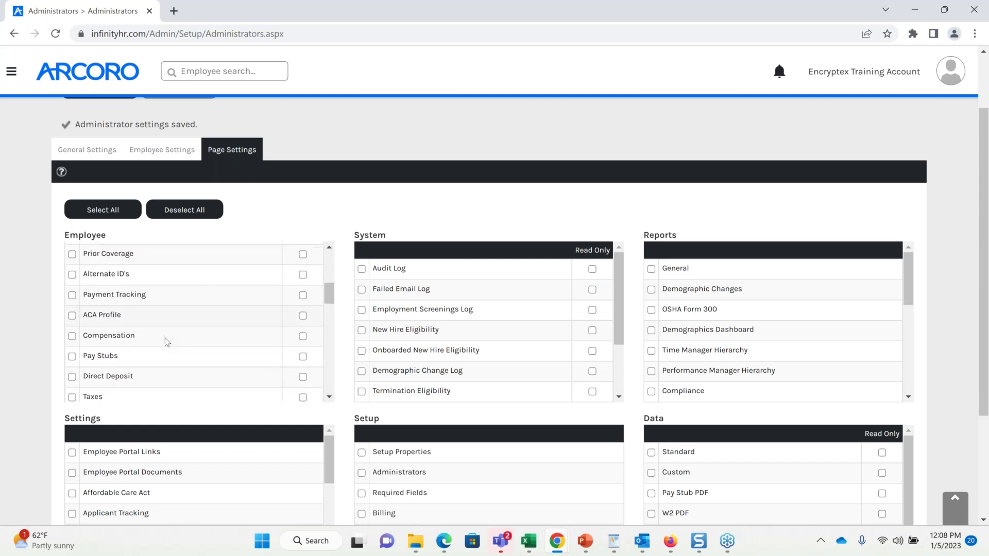
{"action": "left_click", "coordinate": [72, 335]}
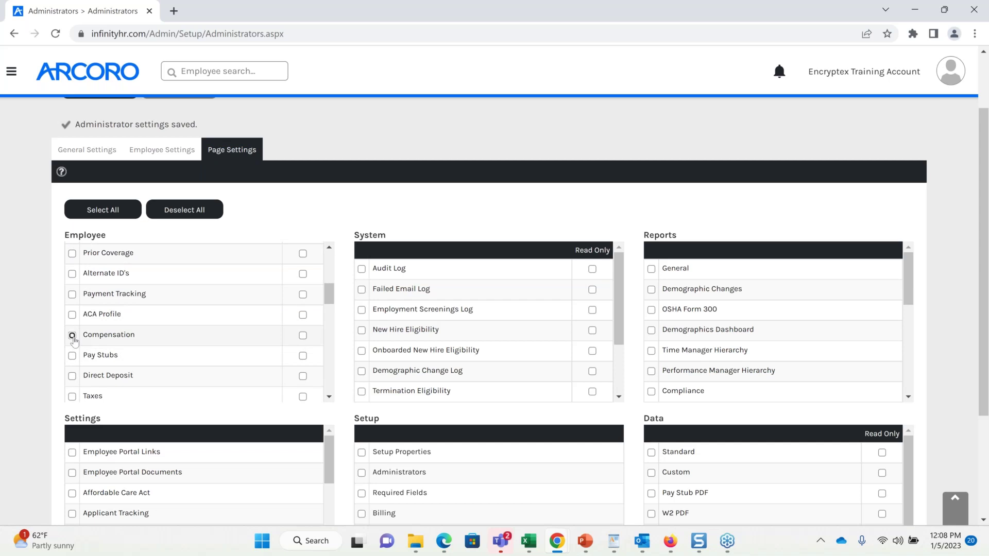
{"action": "left_click", "coordinate": [302, 336]}
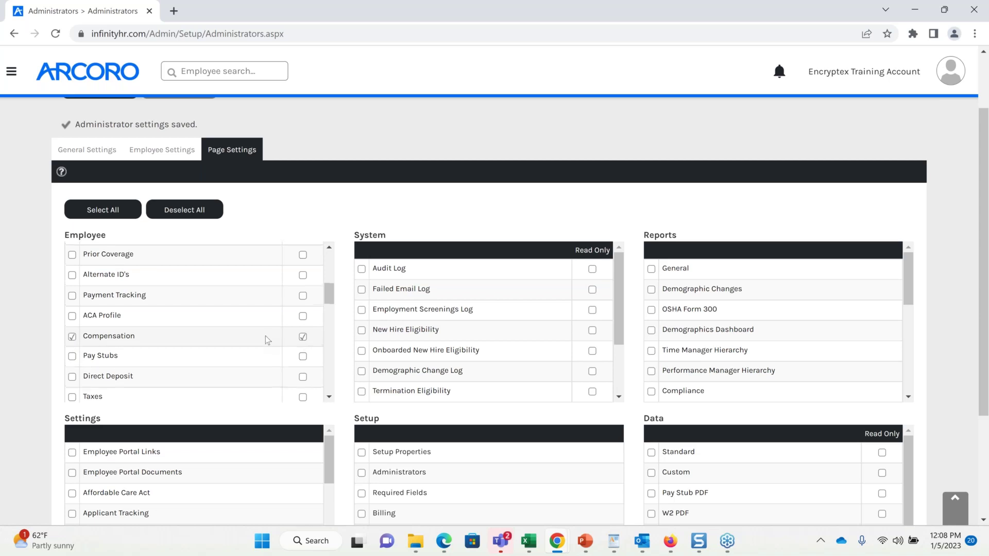
{"action": "scroll", "coordinate": [265, 336], "scroll_direction": "up", "scroll_amount": 5}
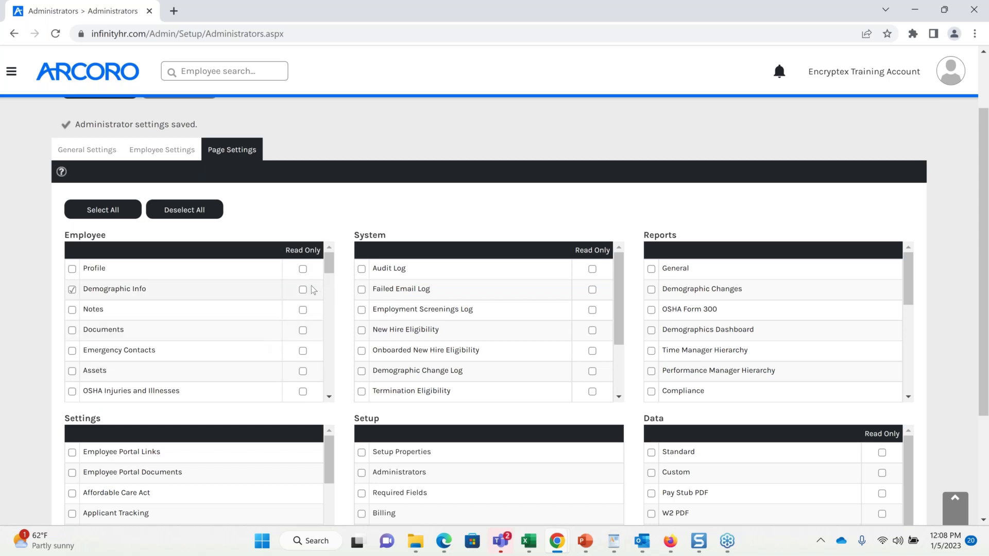
{"action": "left_click", "coordinate": [304, 290]}
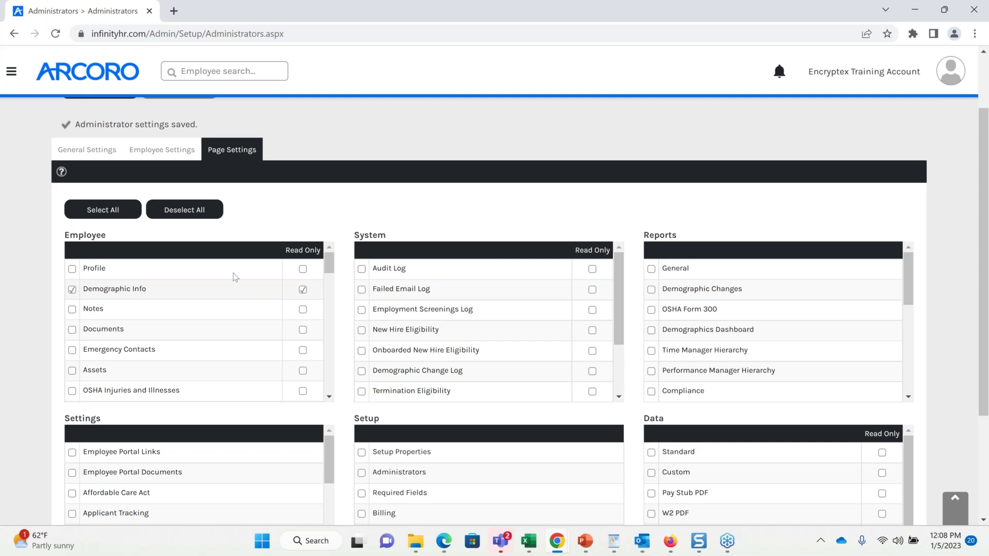
Confirm Employee Settings still covers VA Facility, then return to the Page Settings list.
{"action": "scroll", "coordinate": [317, 227], "scroll_direction": "up", "scroll_amount": 2}
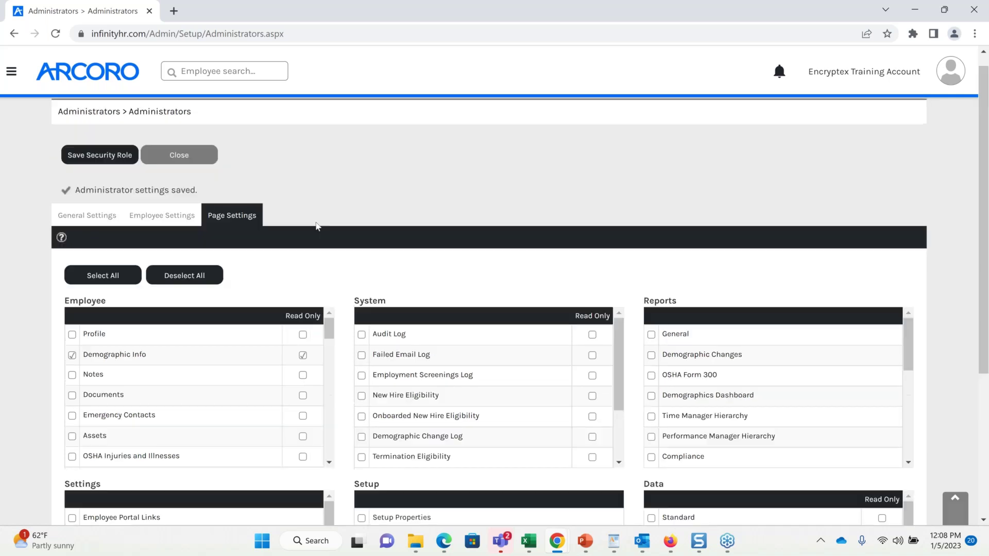
{"action": "scroll", "coordinate": [317, 227], "scroll_direction": "up", "scroll_amount": 1}
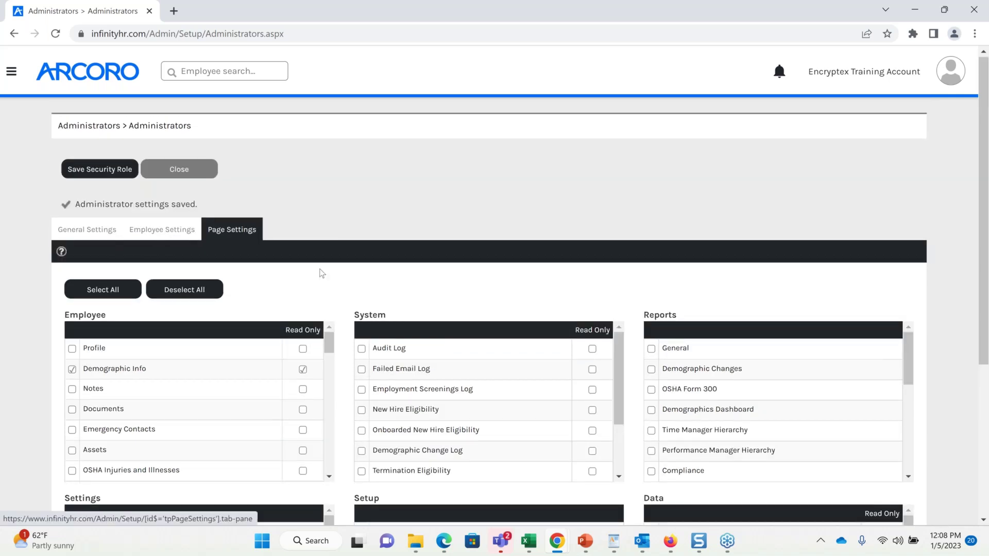
{"action": "left_click", "coordinate": [86, 229]}
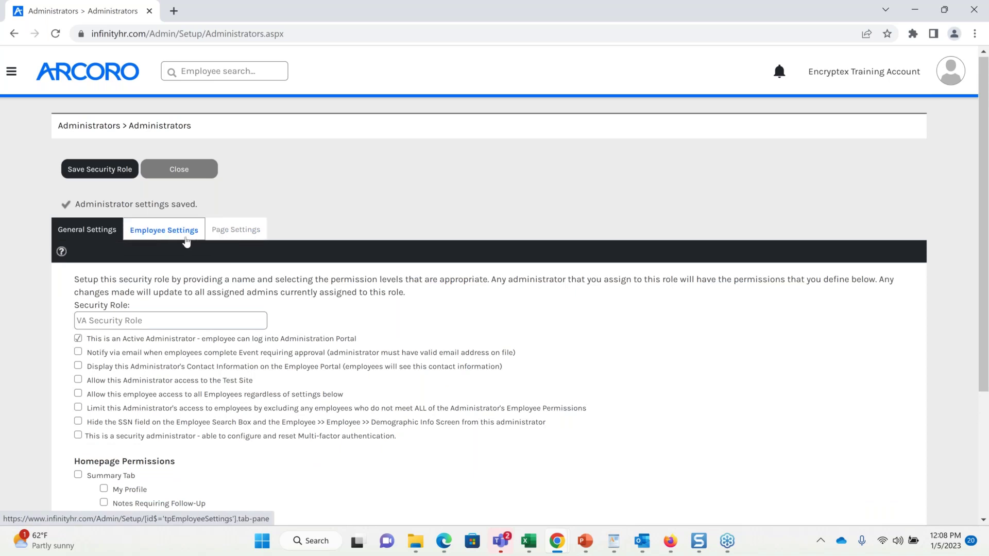
{"action": "left_click", "coordinate": [186, 241]}
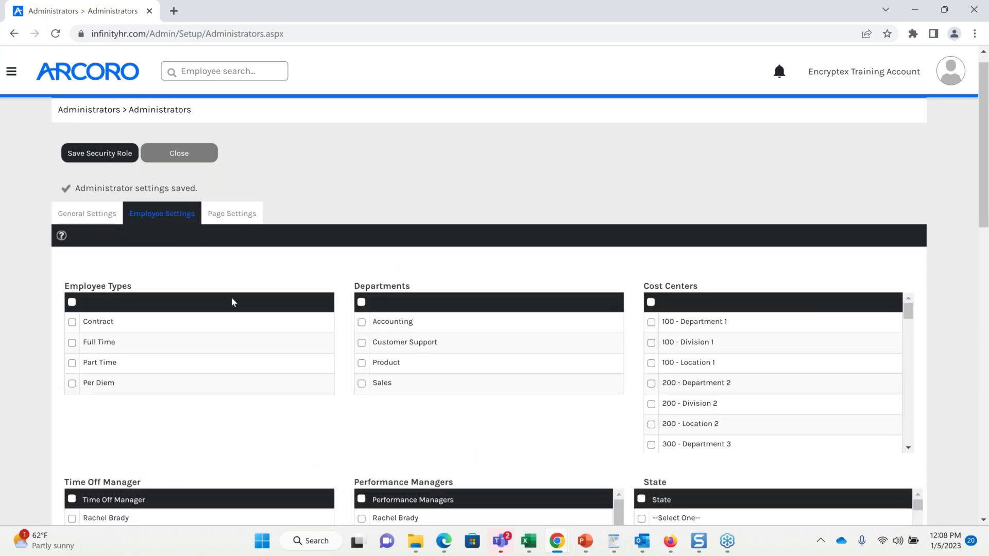
{"action": "scroll", "coordinate": [231, 301], "scroll_direction": "down", "scroll_amount": 5}
{"action": "scroll", "coordinate": [234, 302], "scroll_direction": "down", "scroll_amount": 1}
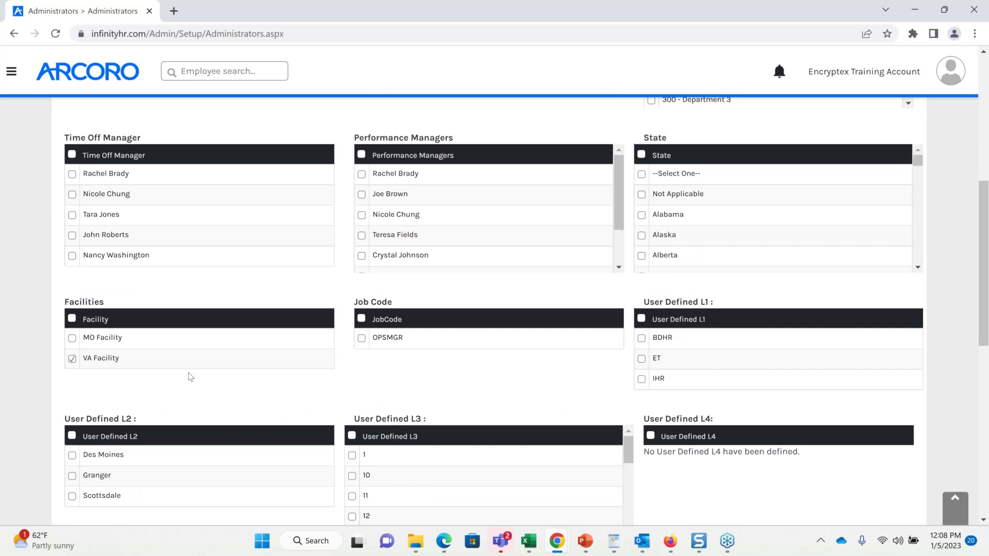
{"action": "scroll", "coordinate": [190, 377], "scroll_direction": "up", "scroll_amount": 7}
{"action": "left_click", "coordinate": [232, 230]}
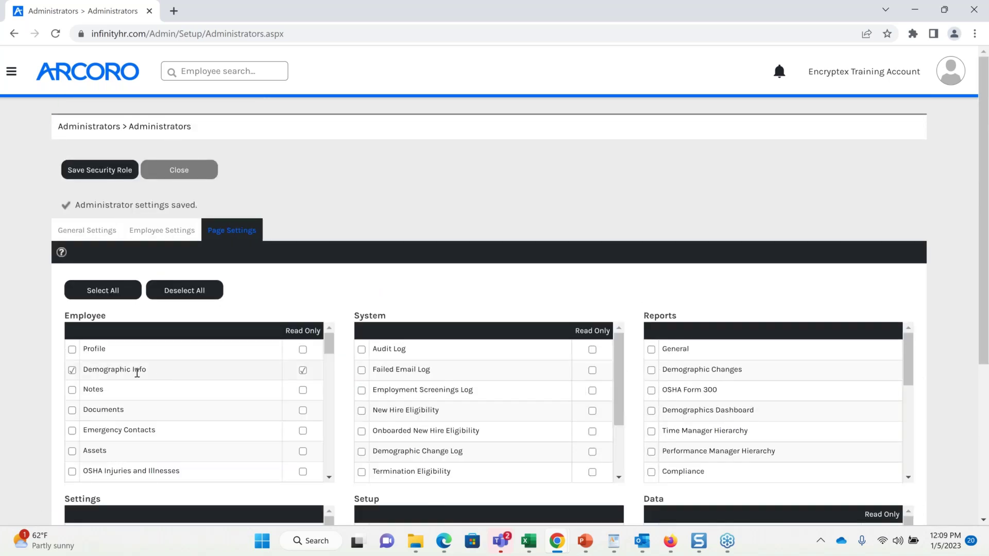
{"action": "scroll", "coordinate": [137, 372], "scroll_direction": "down", "scroll_amount": 4}
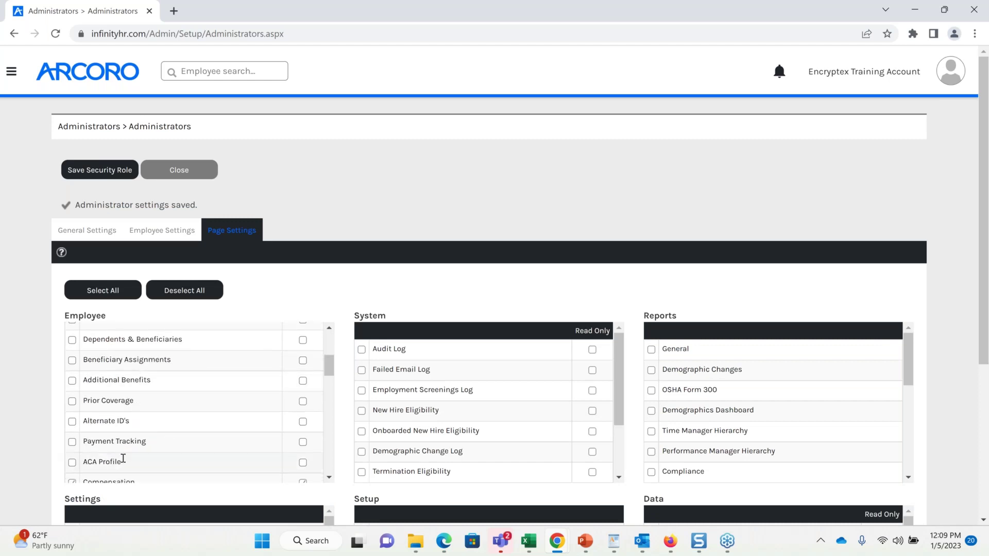
{"action": "scroll", "coordinate": [127, 478], "scroll_direction": "down", "scroll_amount": 1}
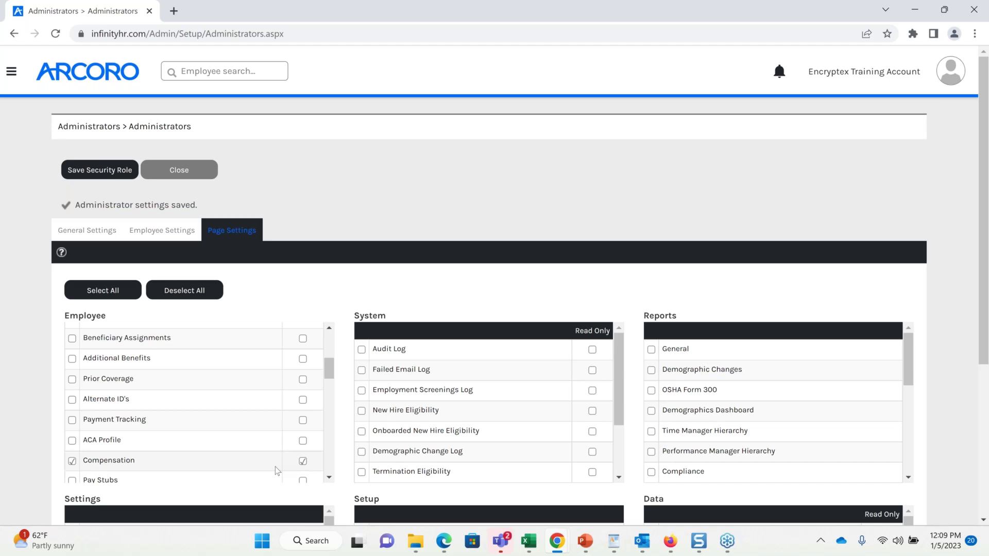
{"action": "scroll", "coordinate": [275, 466], "scroll_direction": "up", "scroll_amount": 5}
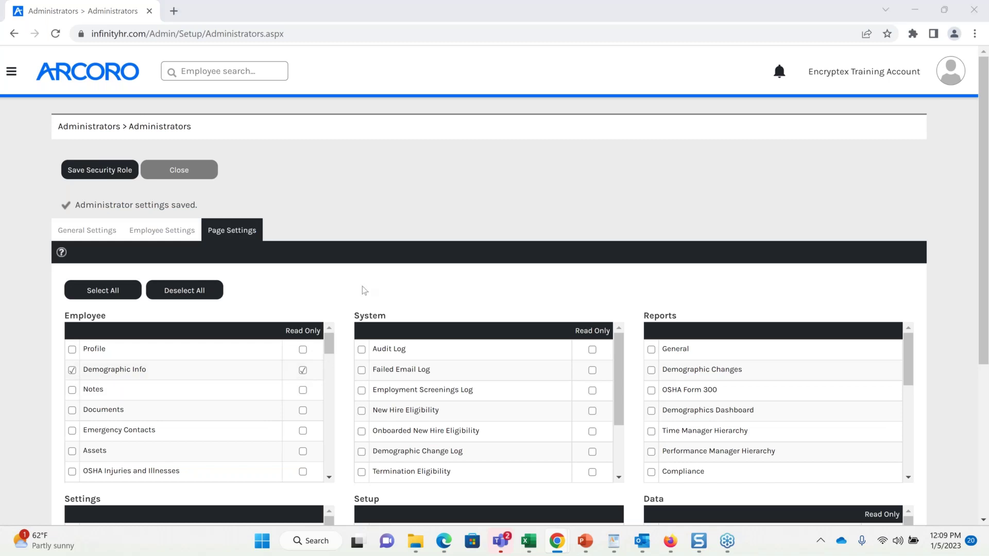
{"action": "key", "text": "alt+Tab"}
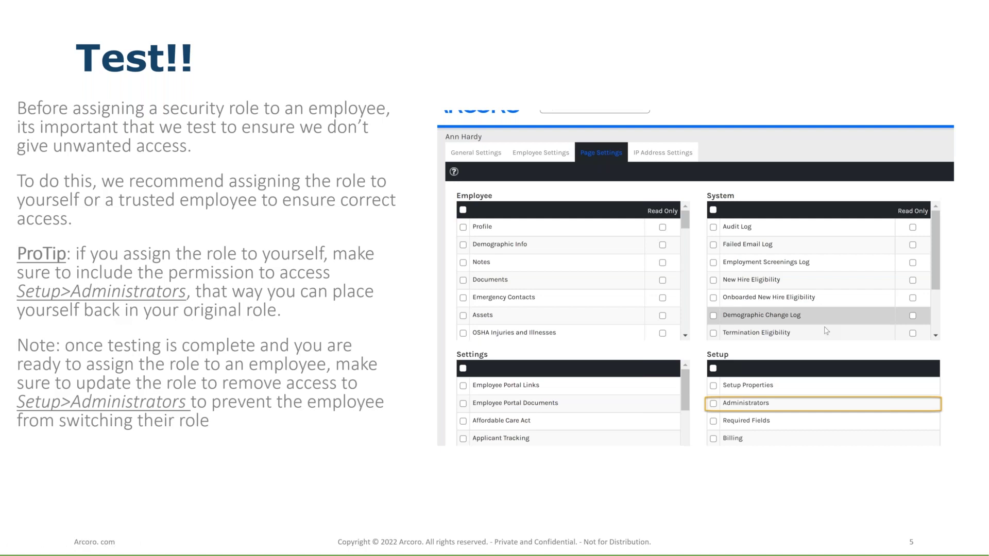
{"action": "key", "text": "alt+Tab"}
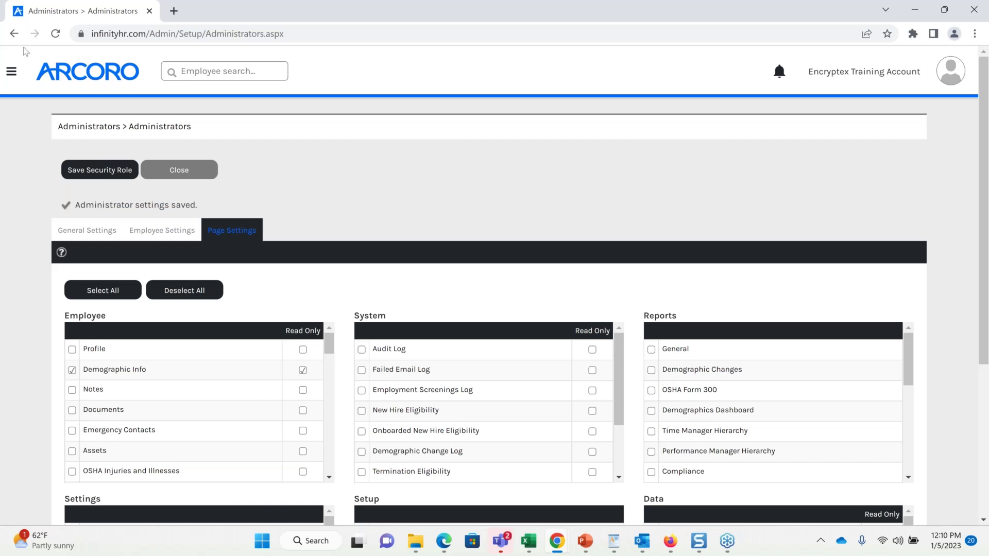
Toggle the role's access to the Administrators setup page in its page permissions.
{"action": "left_click", "coordinate": [11, 71]}
{"action": "left_click", "coordinate": [35, 232]}
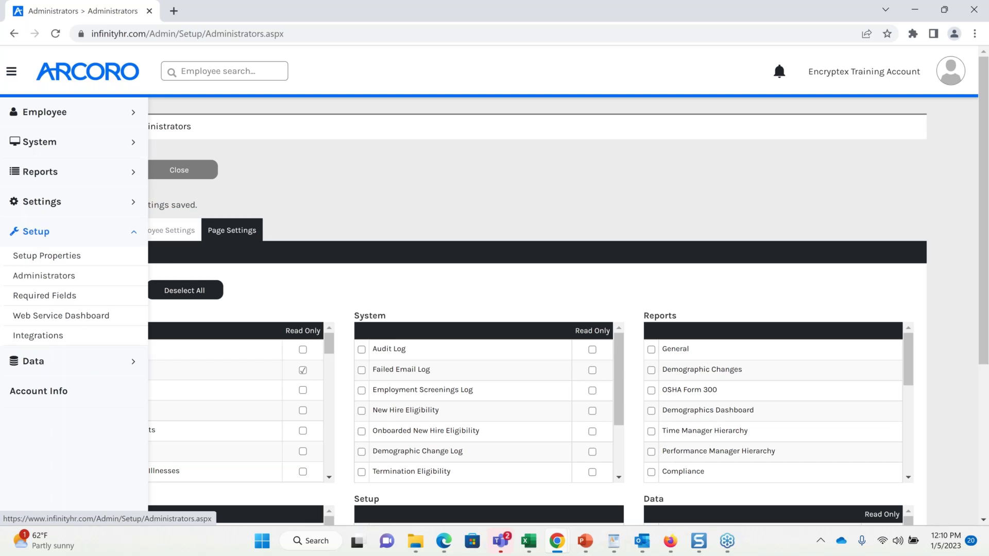
{"action": "left_click", "coordinate": [391, 219]}
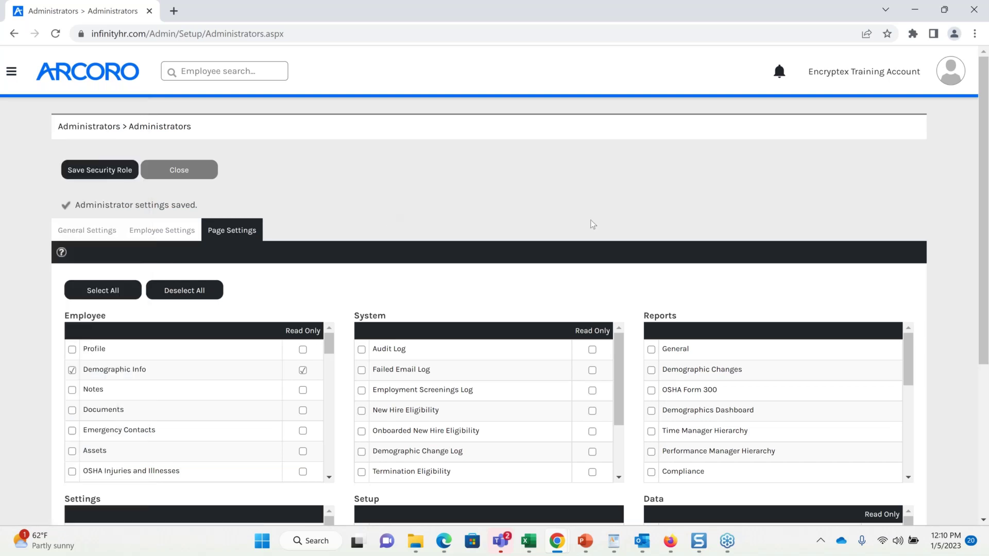
{"action": "scroll", "coordinate": [592, 224], "scroll_direction": "down", "scroll_amount": 2}
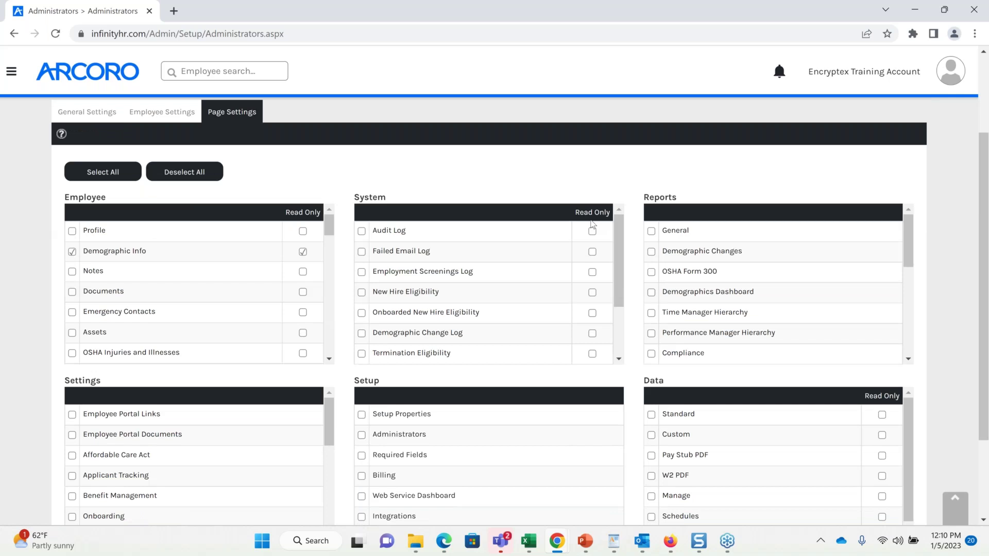
{"action": "scroll", "coordinate": [361, 348], "scroll_direction": "down", "scroll_amount": 1}
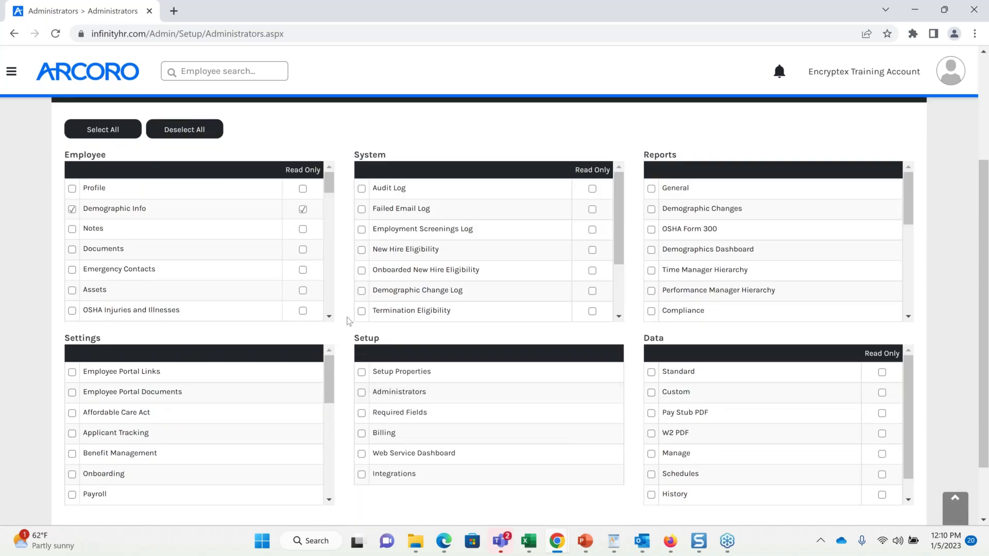
{"action": "scroll", "coordinate": [349, 321], "scroll_direction": "up", "scroll_amount": 2}
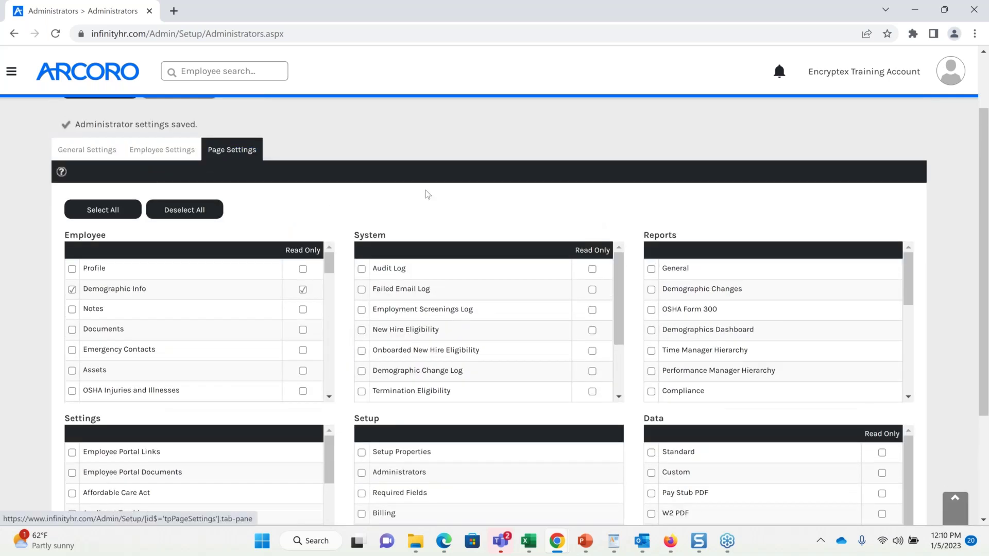
{"action": "scroll", "coordinate": [425, 194], "scroll_direction": "down", "scroll_amount": 2}
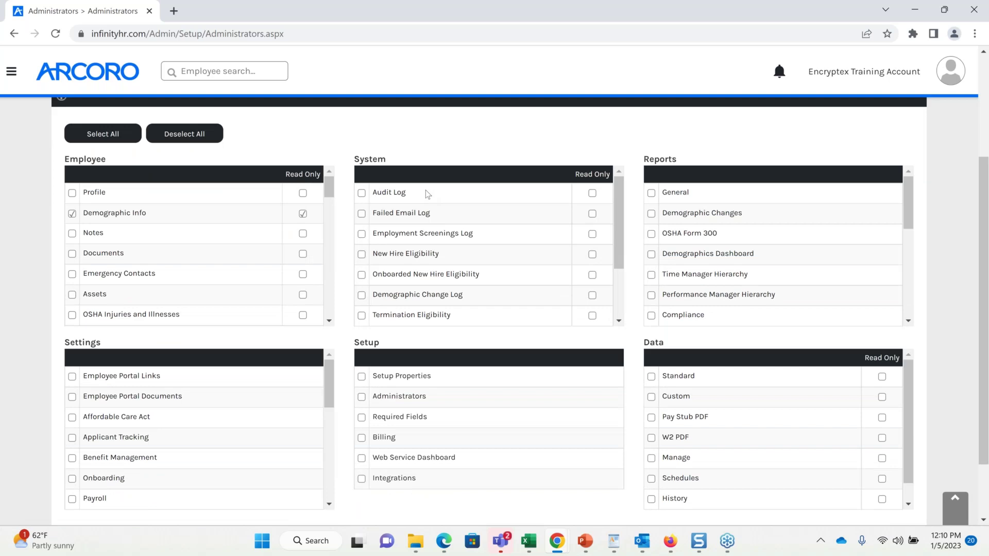
{"action": "scroll", "coordinate": [425, 194], "scroll_direction": "down", "scroll_amount": 2}
{"action": "left_click", "coordinate": [361, 320]}
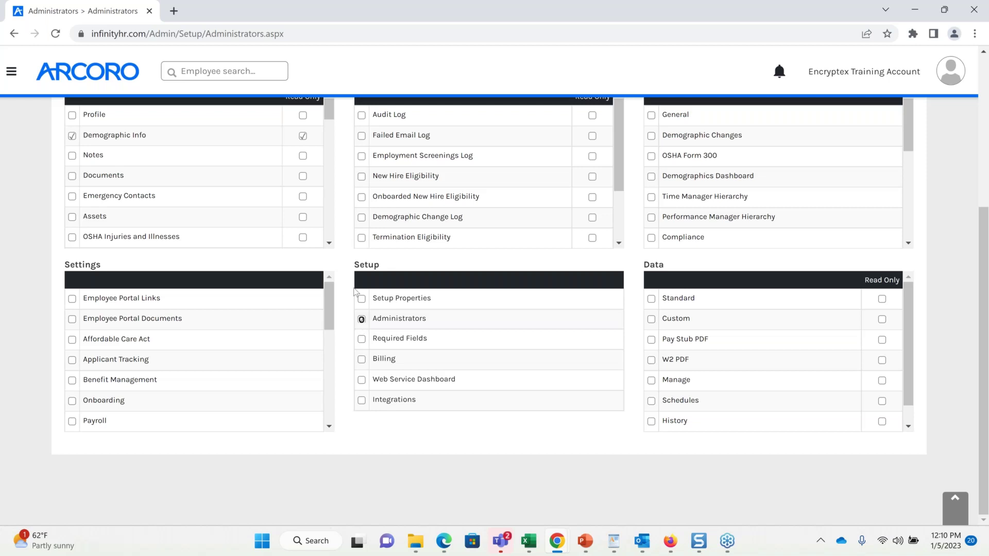
Review the page permission checkboxes, then switch to the PowerPoint slideshow.
{"action": "scroll", "coordinate": [354, 292], "scroll_direction": "up", "scroll_amount": 2}
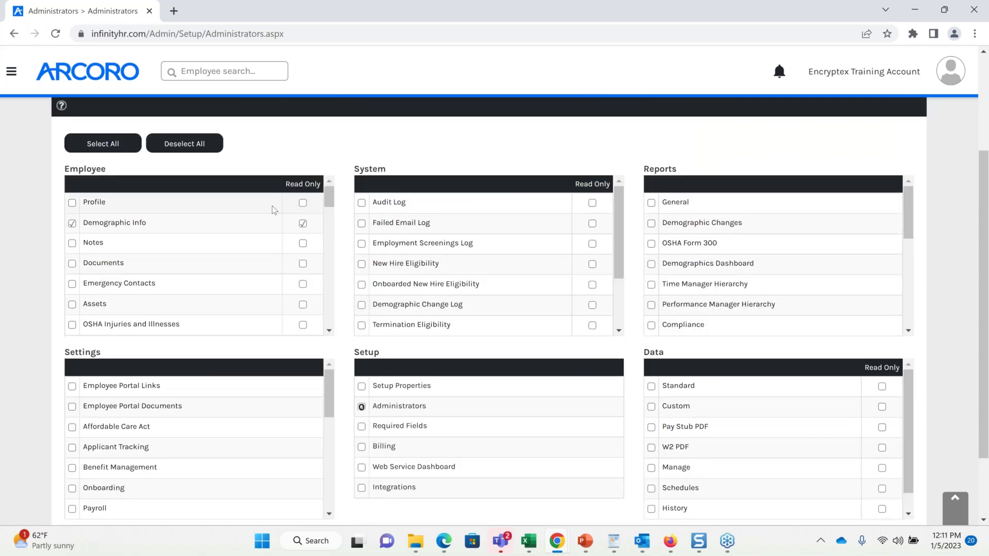
{"action": "scroll", "coordinate": [415, 238], "scroll_direction": "up", "scroll_amount": 2}
{"action": "scroll", "coordinate": [364, 323], "scroll_direction": "down", "scroll_amount": 4}
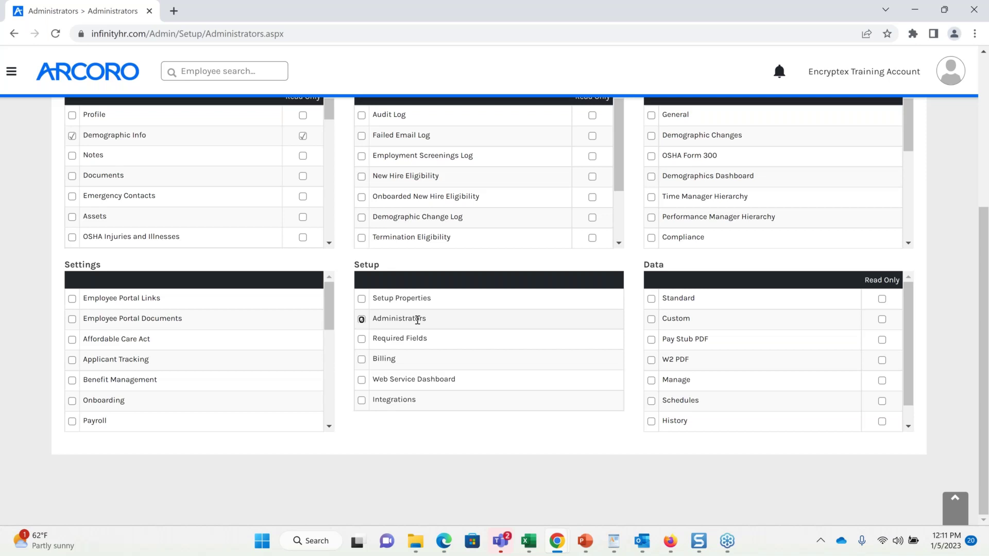
{"action": "scroll", "coordinate": [417, 320], "scroll_direction": "up", "scroll_amount": 2}
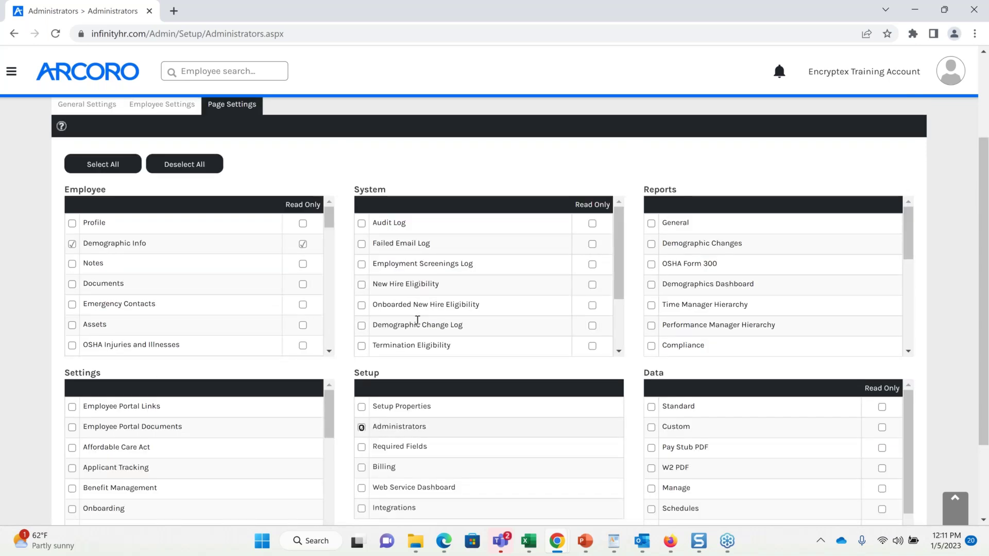
{"action": "scroll", "coordinate": [417, 320], "scroll_direction": "up", "scroll_amount": 1}
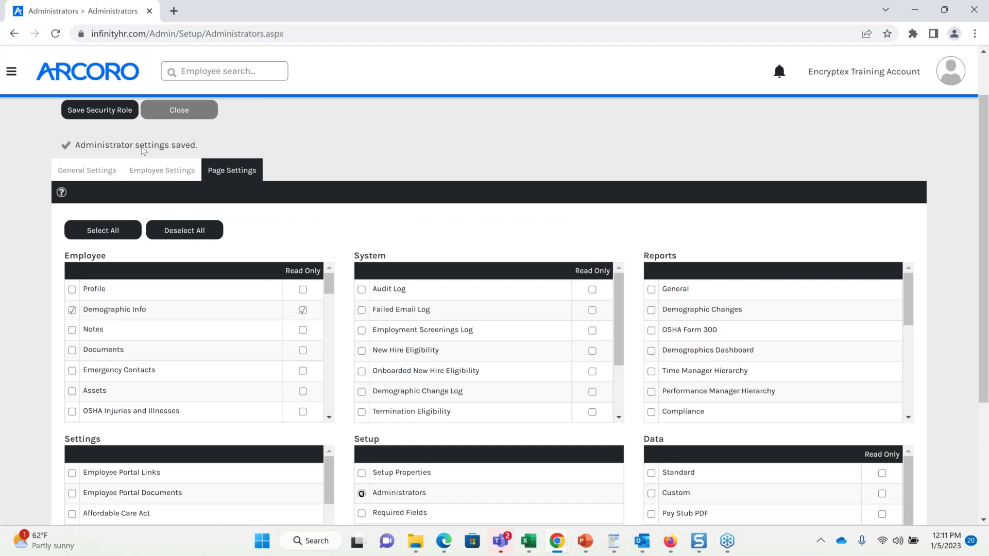
{"action": "scroll", "coordinate": [247, 129], "scroll_direction": "up", "scroll_amount": 1}
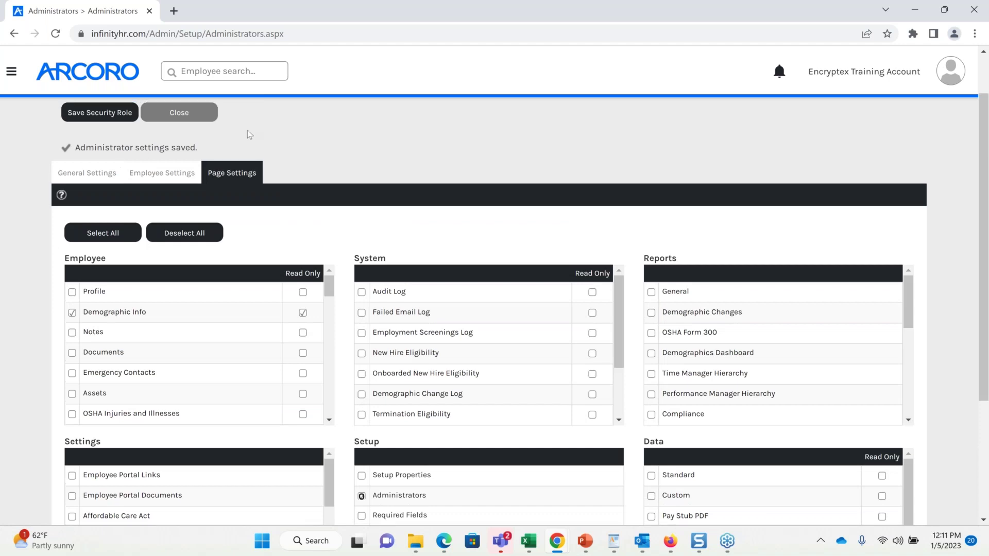
{"action": "scroll", "coordinate": [247, 130], "scroll_direction": "up", "scroll_amount": 1}
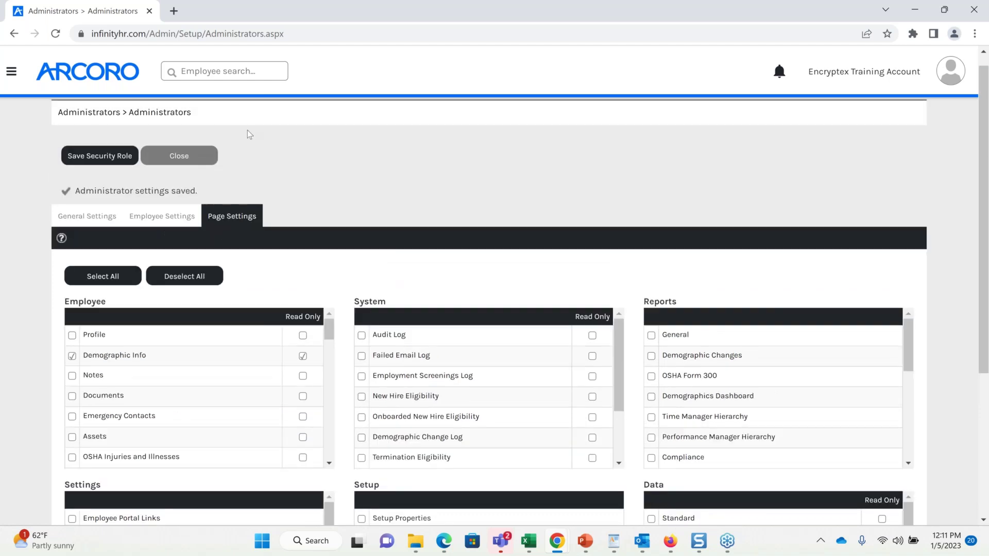
{"action": "key", "text": "alt+Tab"}
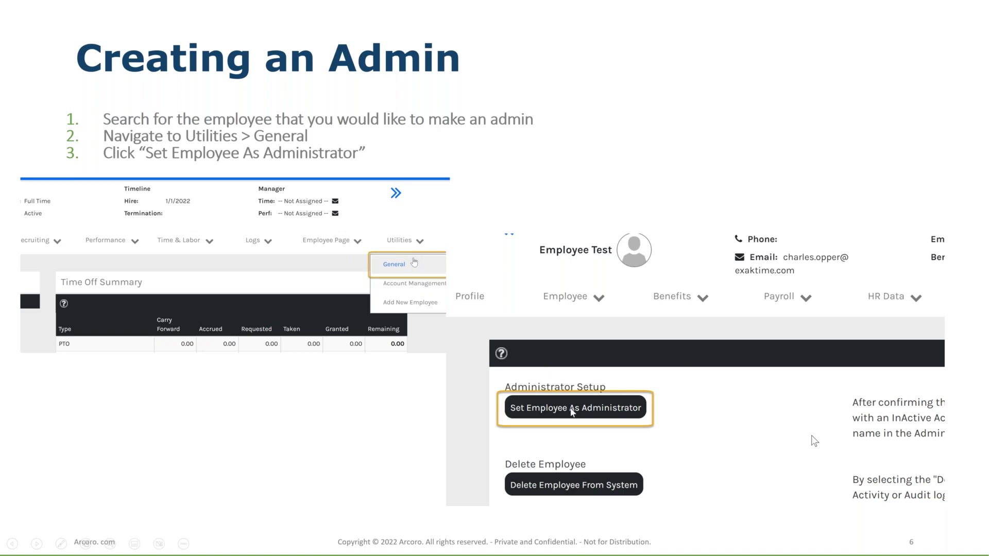
Return from the Creating an Admin slide to the Arcoro browser window.
{"action": "key", "text": "alt+Tab"}
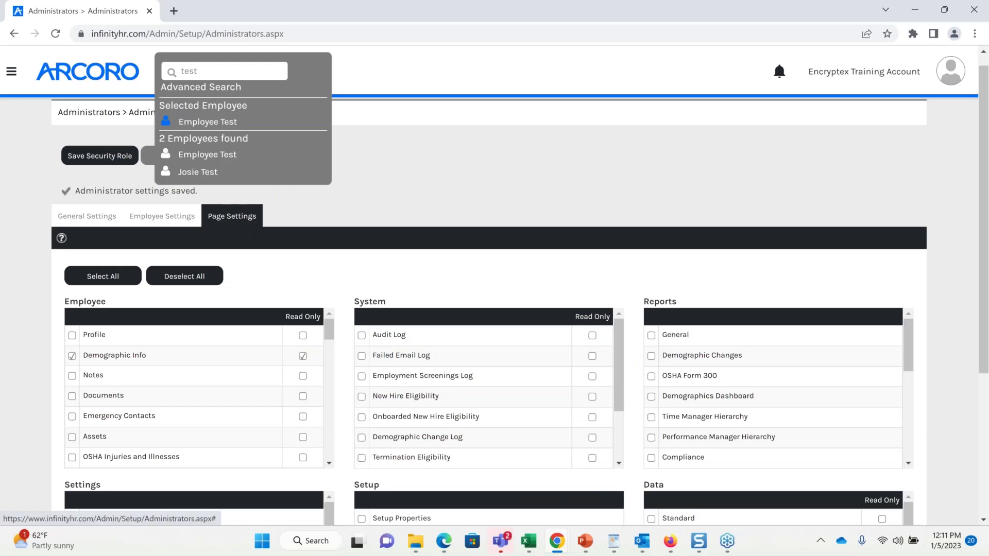
Open the test employee from the 'test' search results and view Utilities > General.
{"action": "left_click", "coordinate": [198, 172]}
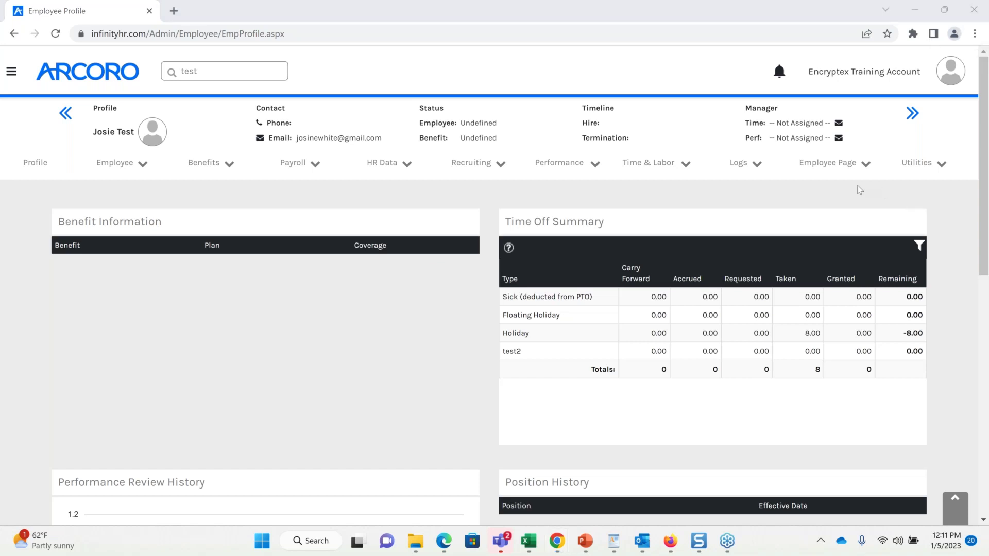
{"action": "left_click", "coordinate": [923, 175]}
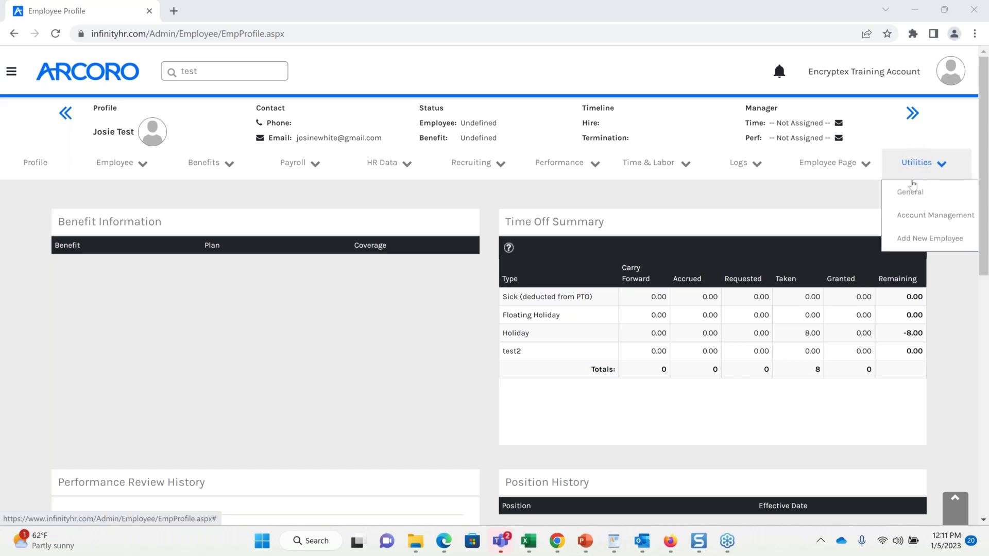
{"action": "left_click", "coordinate": [908, 191]}
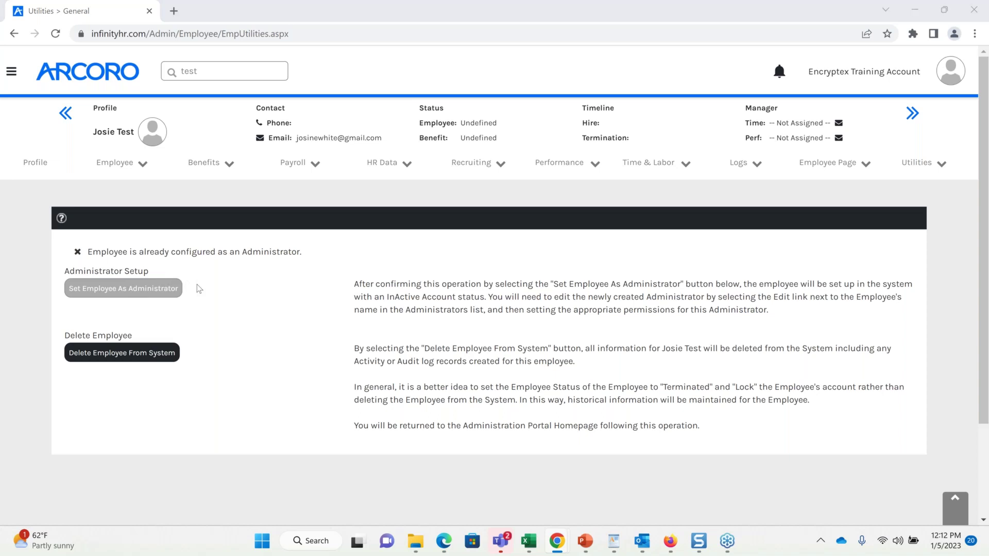
Present the Assigning Roles slide, then return to the Arcoro browser window.
{"action": "key", "text": "alt+Tab"}
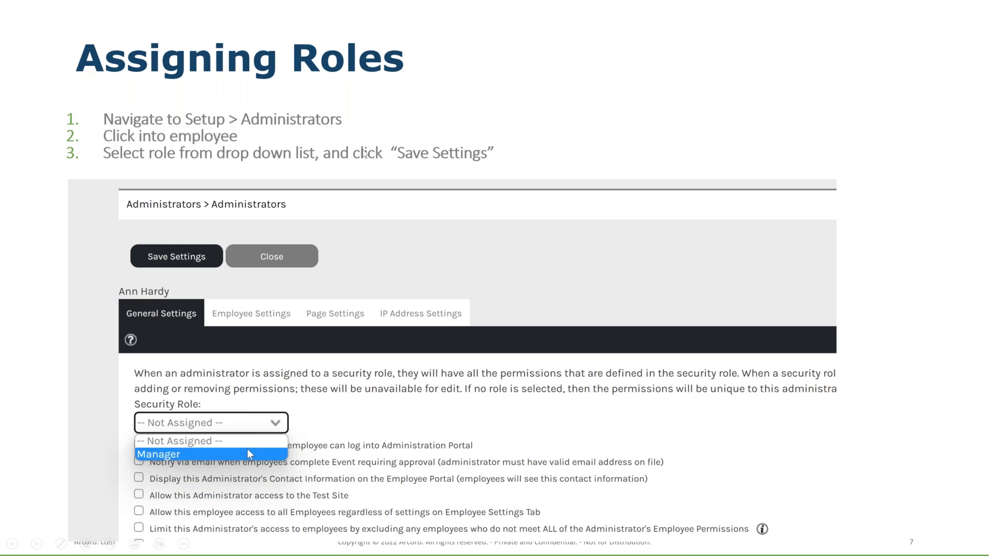
{"action": "key", "text": "alt+Tab"}
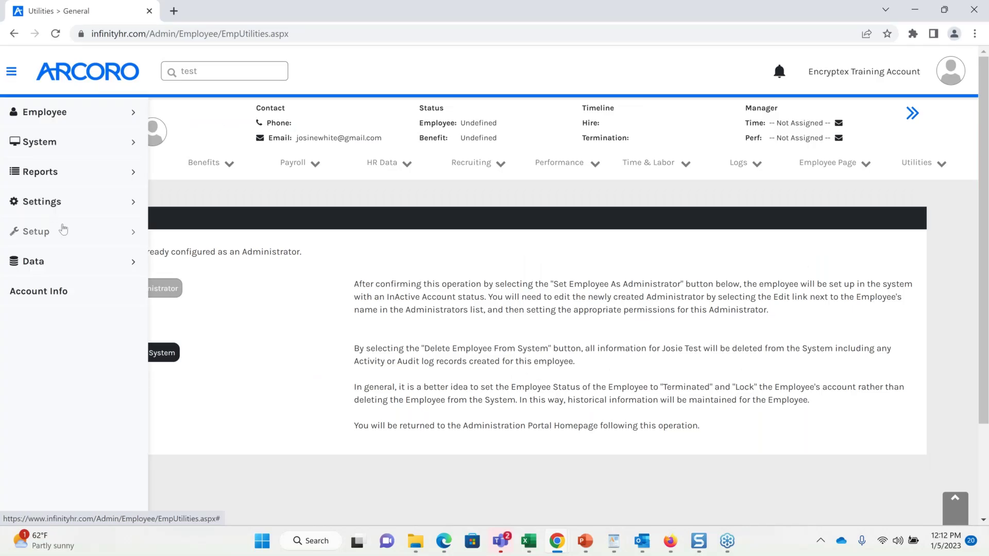
Set the test employee's administrator Security Role to VA Security Role, then return to the home dashboard.
{"action": "left_click", "coordinate": [61, 235]}
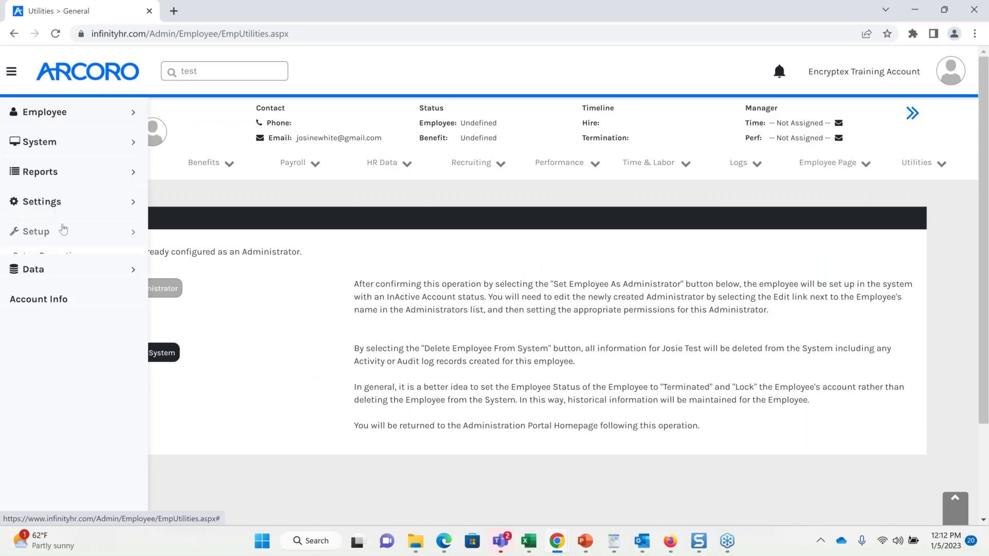
{"action": "left_click", "coordinate": [46, 277]}
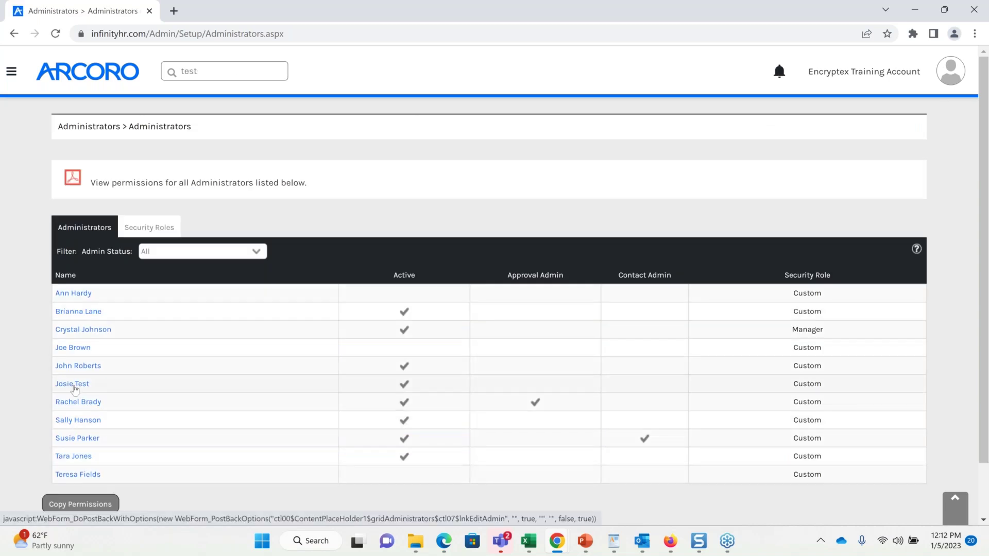
{"action": "left_click", "coordinate": [72, 384]}
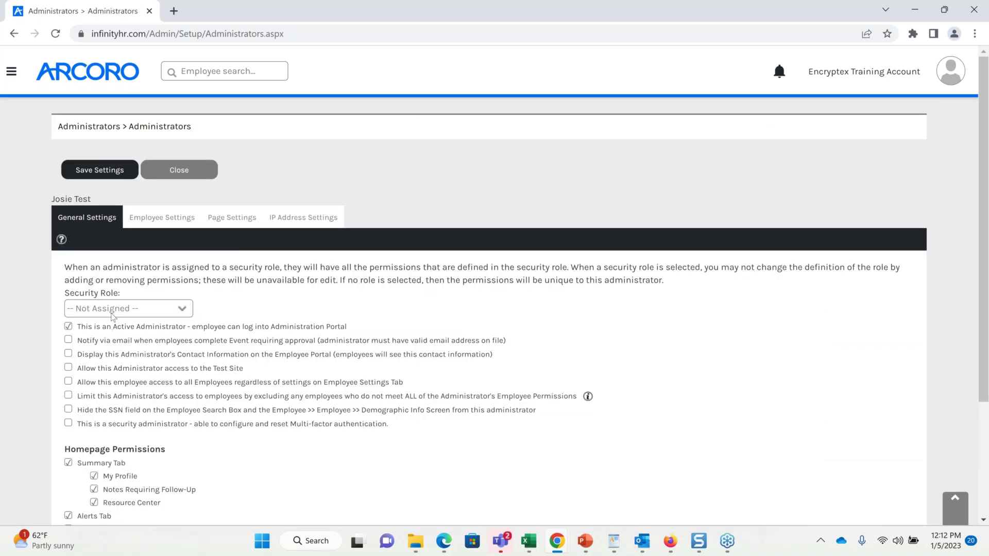
{"action": "left_click", "coordinate": [112, 311]}
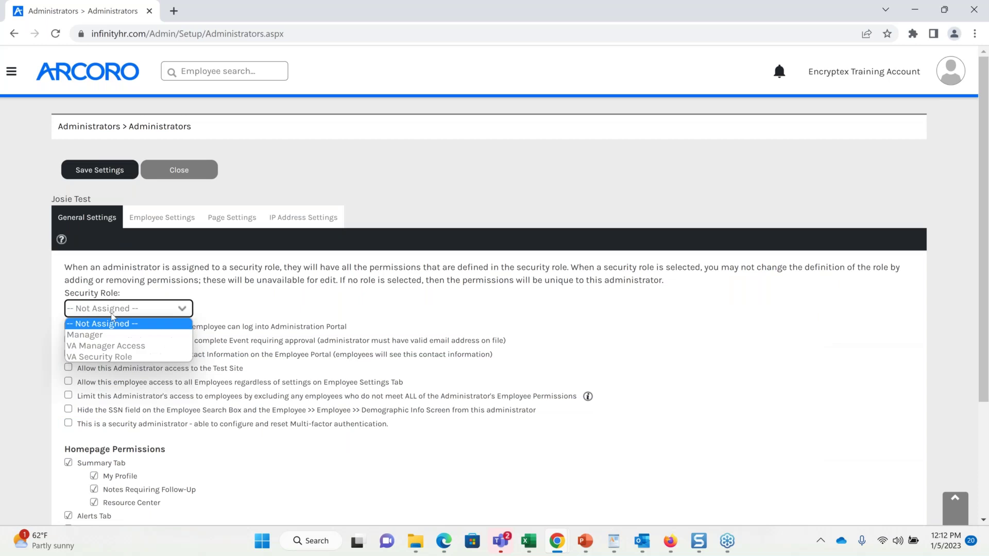
{"action": "left_click", "coordinate": [100, 357]}
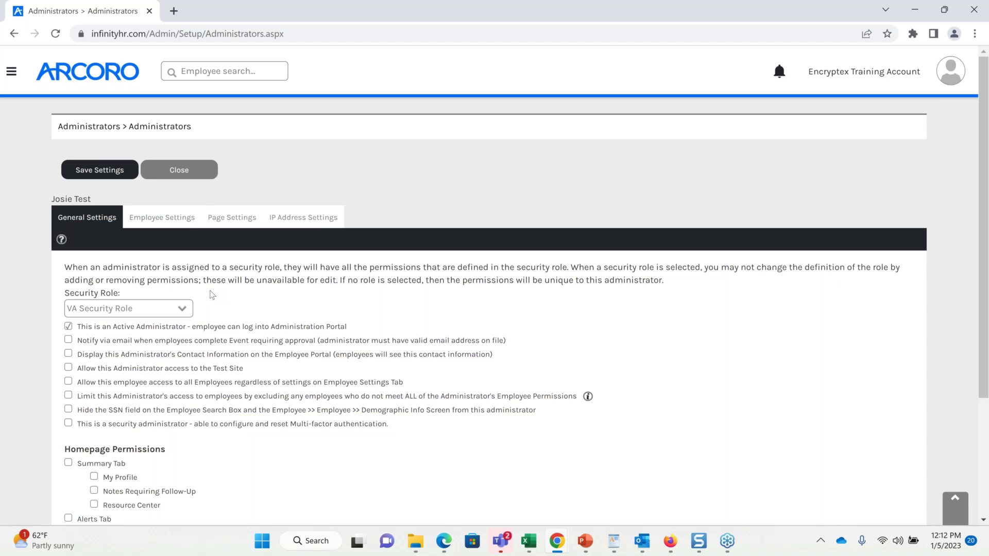
{"action": "left_click", "coordinate": [72, 70]}
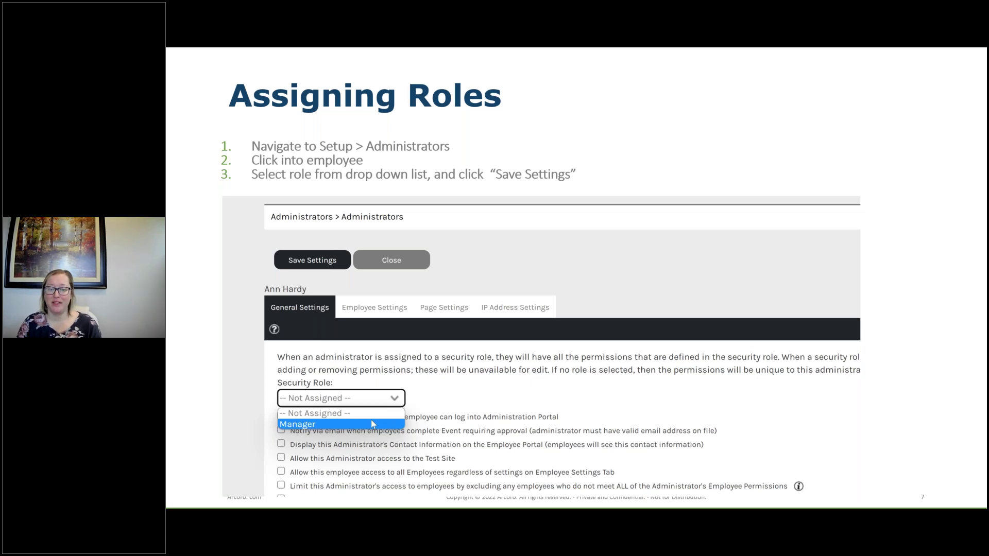
Advance the shared slideshow to slide 8, "Hire. Manage. Grow.".
{"action": "key", "text": "Right"}
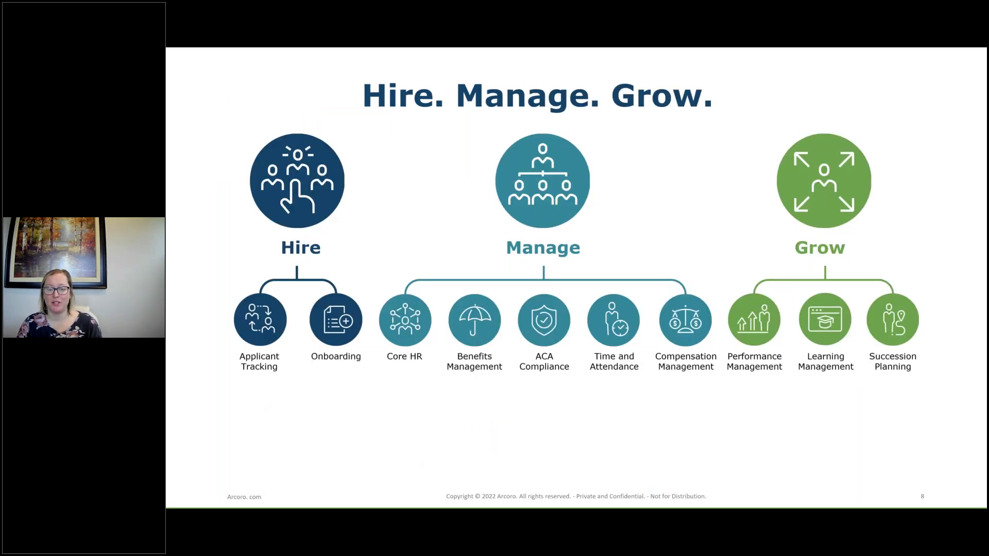